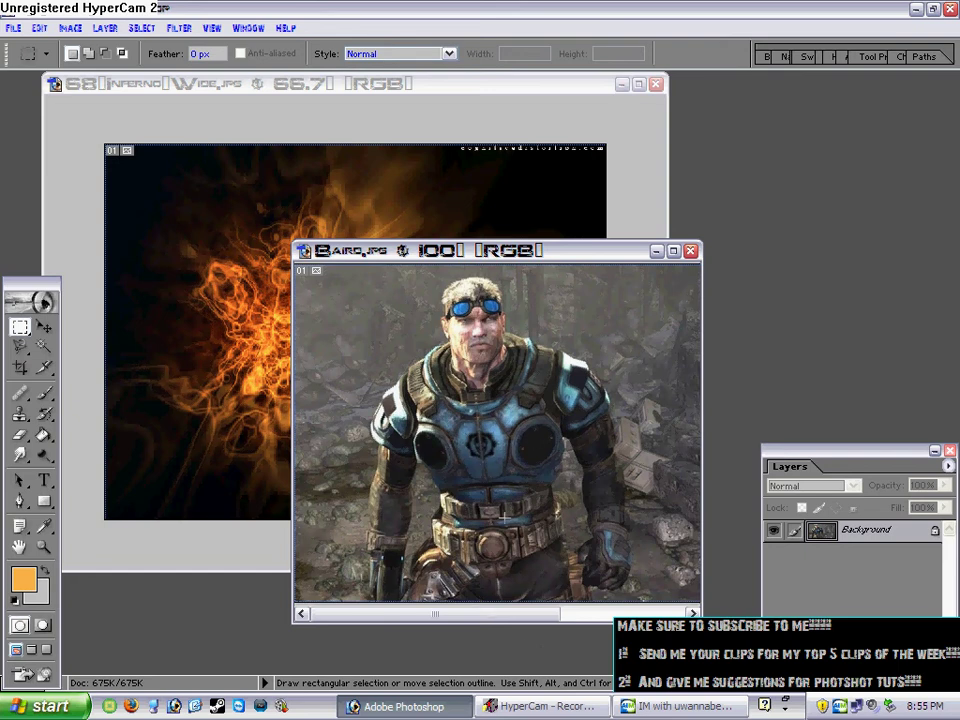
# Trace the armored soldier in Baird.jpg with the Magnetic Lasso and close the outline into a selection.
pyautogui.moveTo(365, 250); pyautogui.dragTo(434, 235)
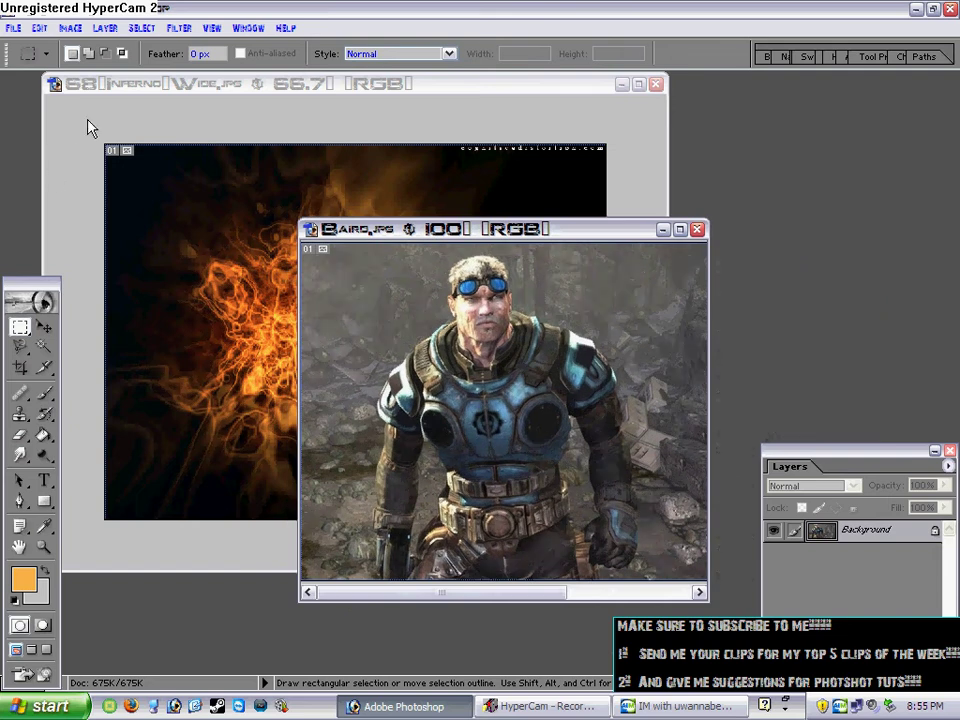
pyautogui.click(20, 346)
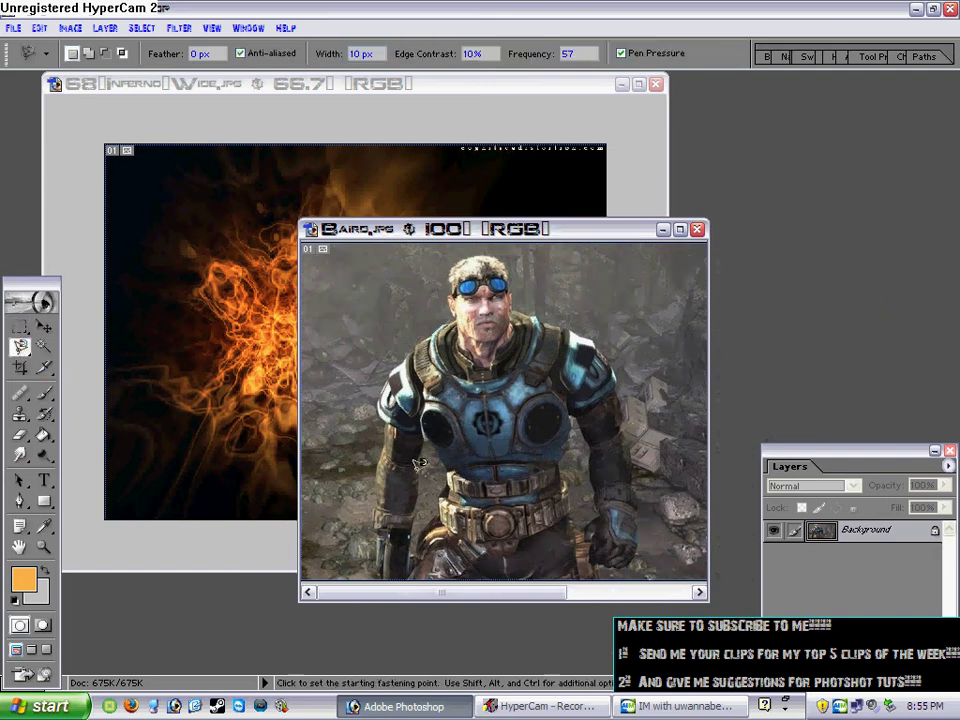
pyautogui.rightClick(19, 352)
pyautogui.click(89, 385)
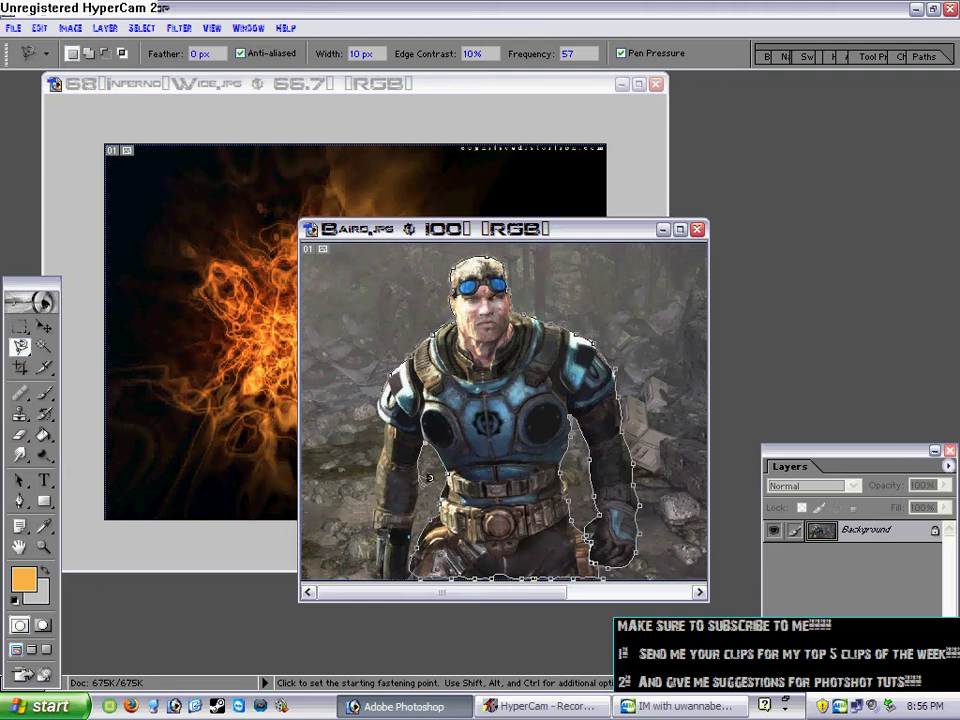
pyautogui.moveTo(395, 596); pyautogui.dragTo(383, 590)
pyautogui.moveTo(376, 545); pyautogui.dragTo(380, 554)
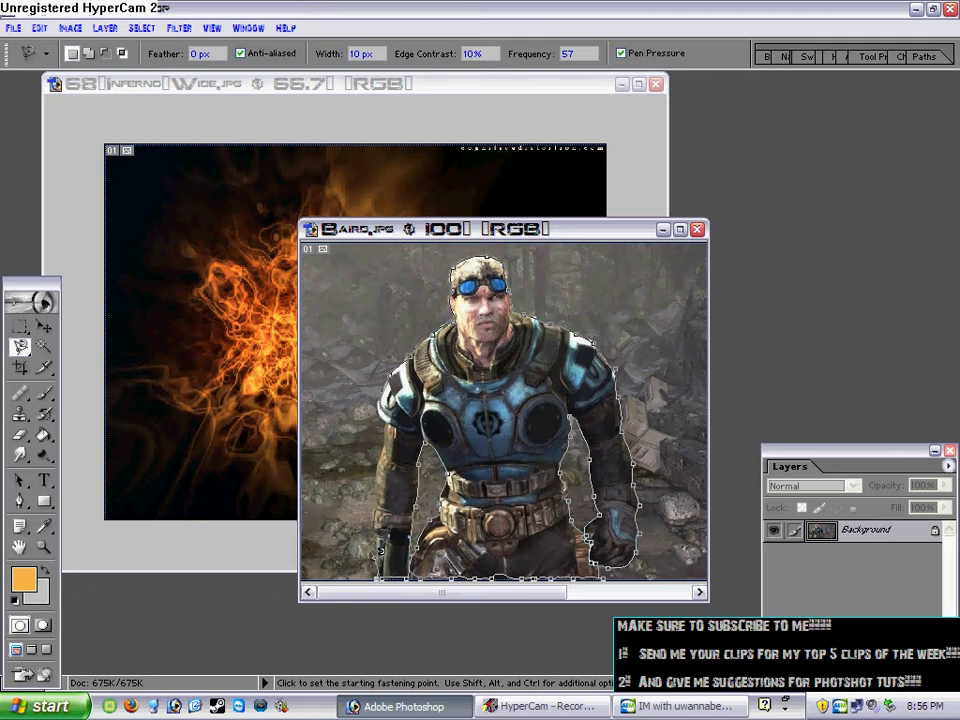
pyautogui.moveTo(381, 547); pyautogui.dragTo(381, 484)
pyautogui.moveTo(388, 405)
pyautogui.mouseDown()
pyautogui.moveTo(384, 388)
pyautogui.moveTo(403, 353)
pyautogui.mouseUp()
pyautogui.click(386, 390)
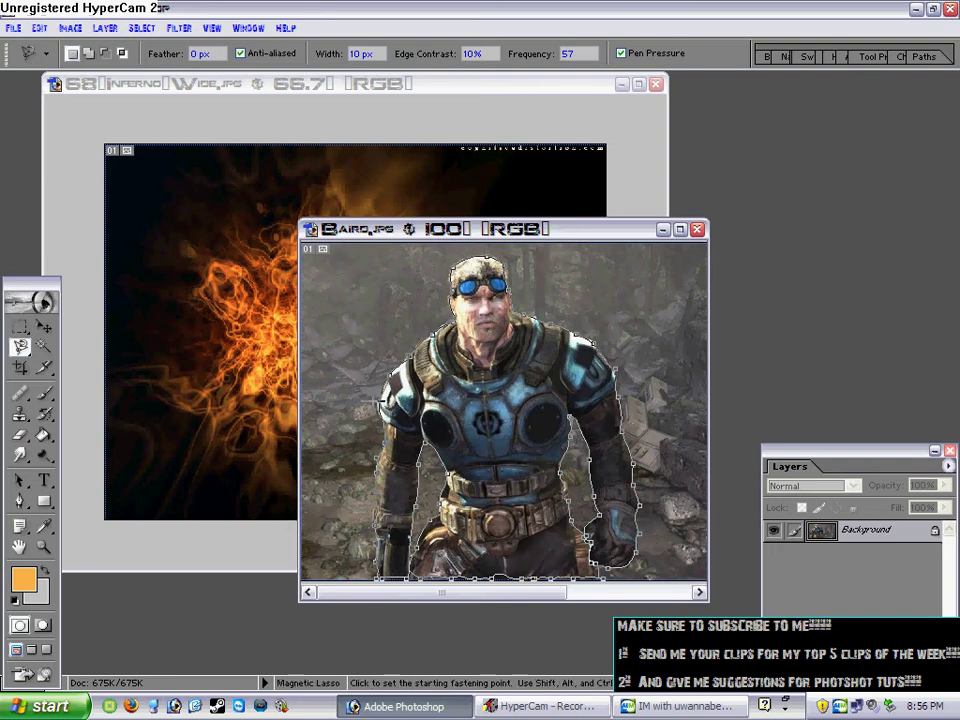
# Move the selected soldier into the inferno image and place him along the lower edge, just right of the center.
pyautogui.click(44, 328)
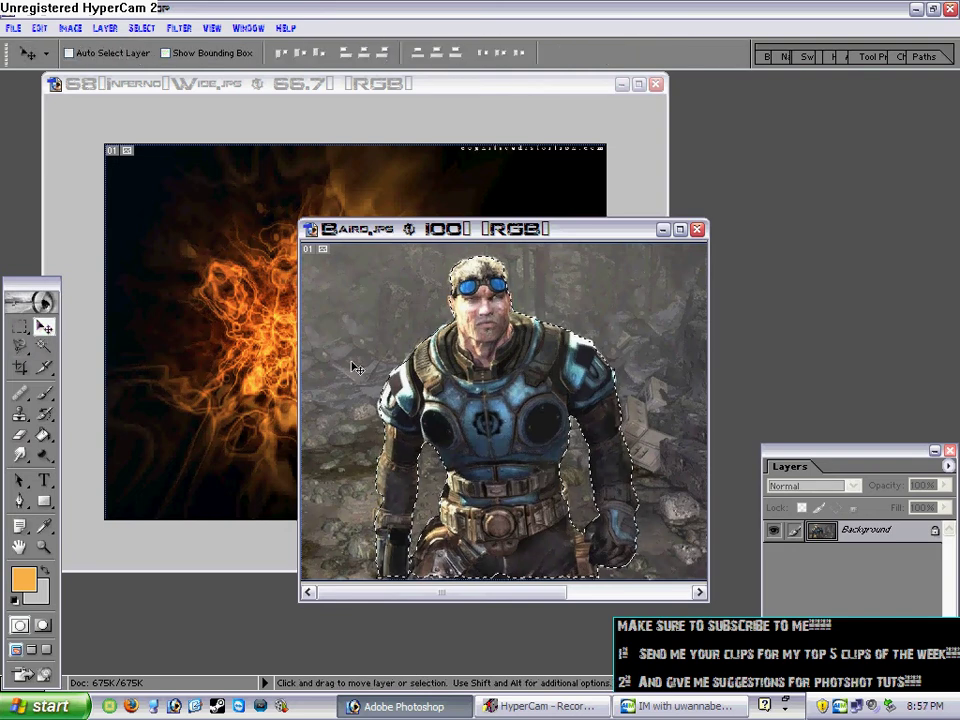
pyautogui.moveTo(354, 368); pyautogui.dragTo(240, 355)
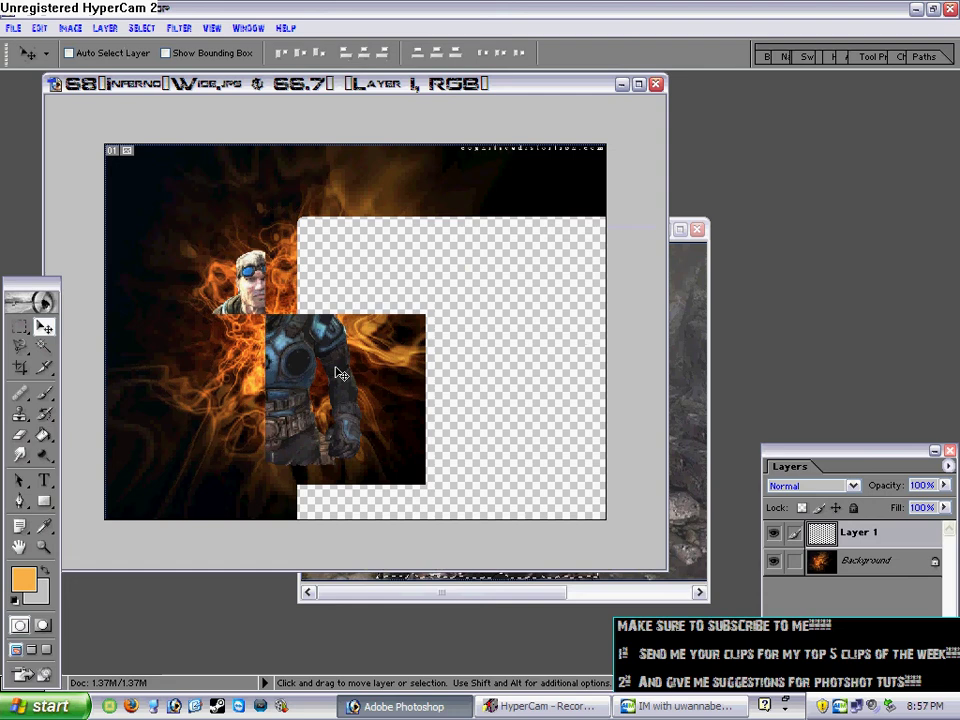
pyautogui.moveTo(340, 373); pyautogui.dragTo(467, 440)
pyautogui.moveTo(414, 385); pyautogui.dragTo(401, 385)
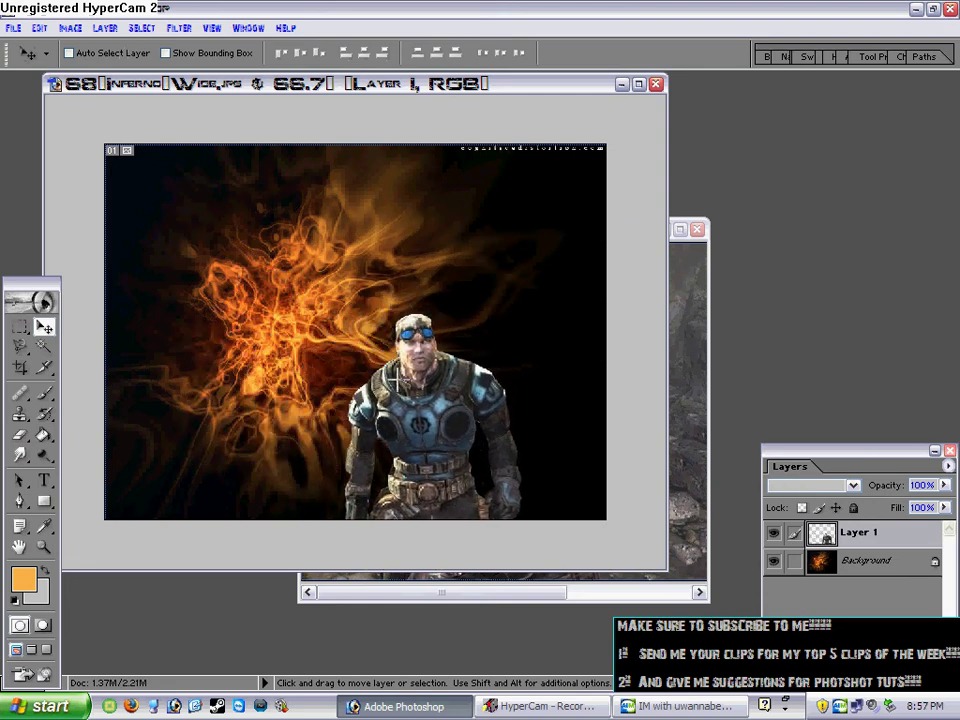
# Draw a rectangular marquee selection around the whole soldier on Layer 1.
pyautogui.click(20, 327)
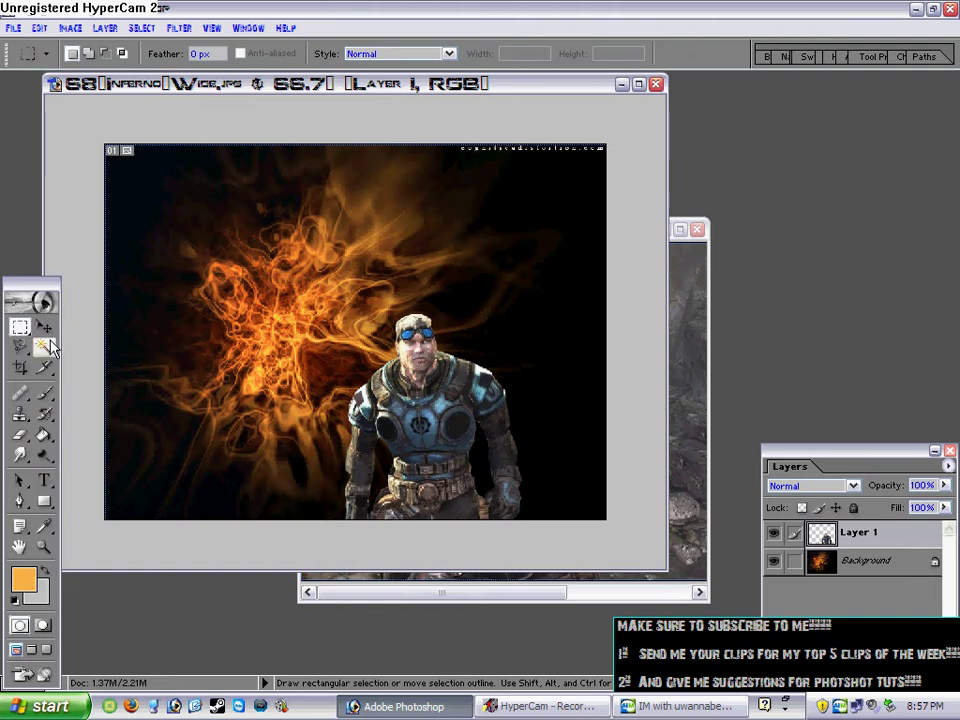
pyautogui.click(20, 328)
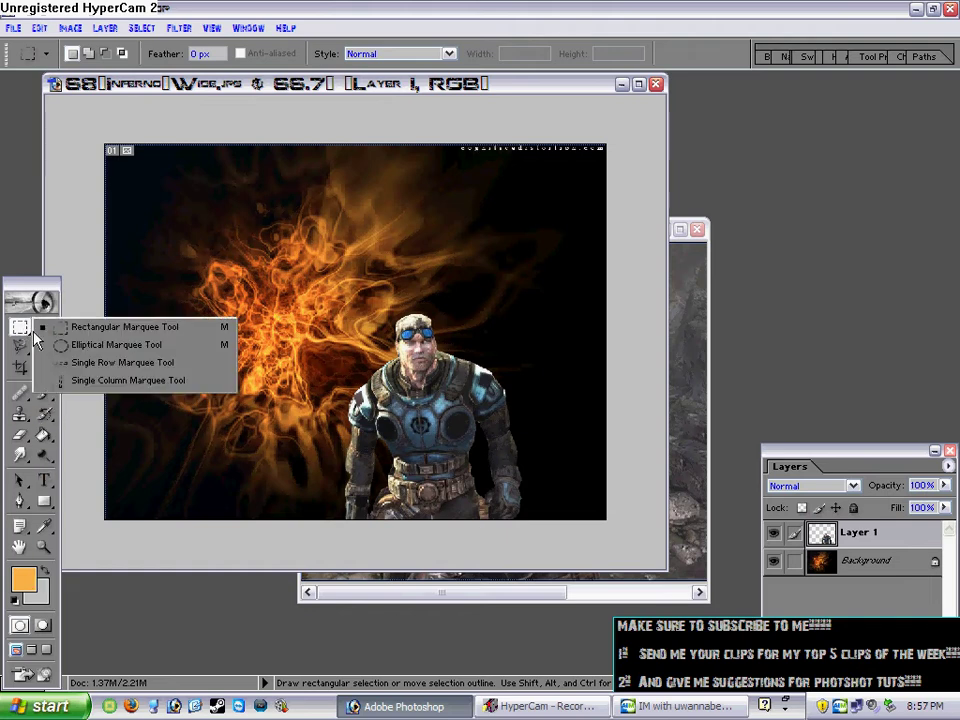
pyautogui.click(95, 330)
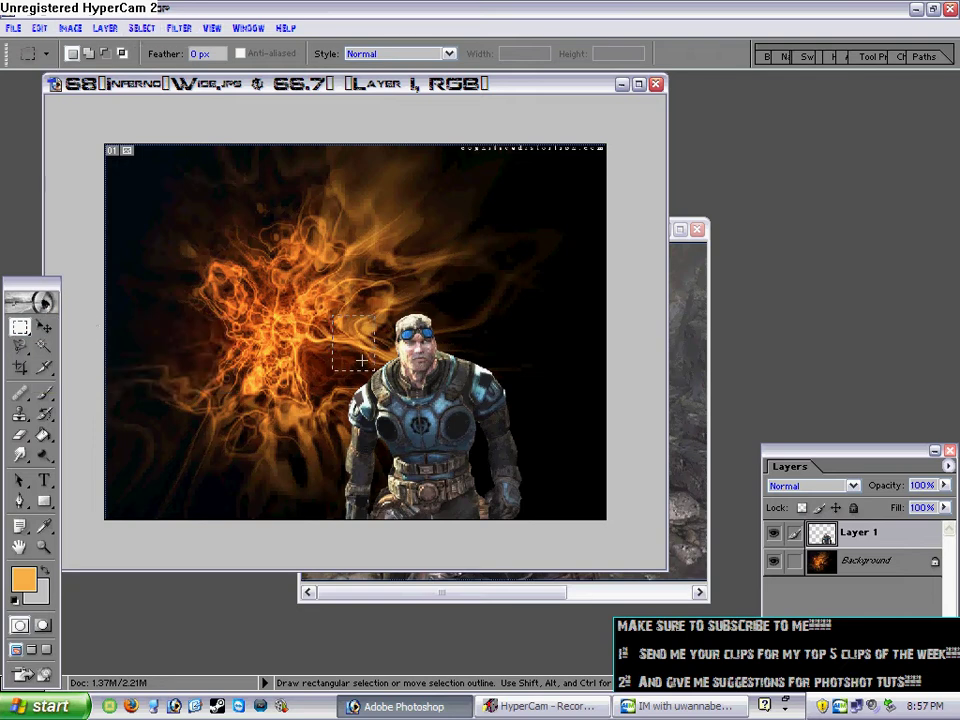
pyautogui.moveTo(361, 360); pyautogui.dragTo(522, 538)
pyautogui.hotkey('ctrl', 'z')
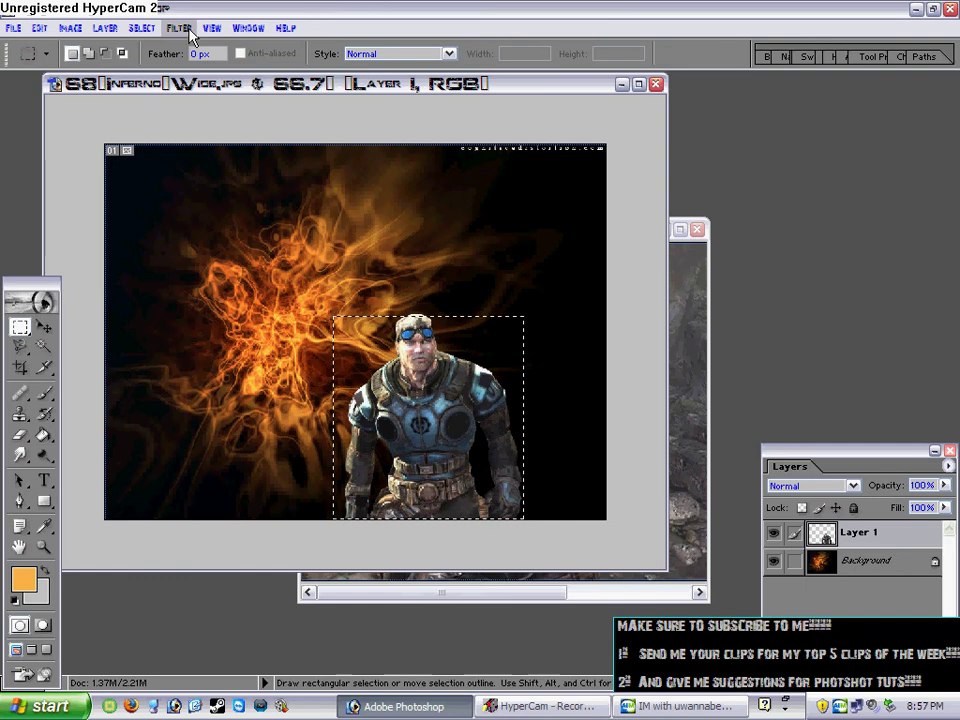
# Select the soldier's blue areas with Color Range, sampling the chest armor's blue and setting the fuzziness to 150.
pyautogui.click(142, 28)
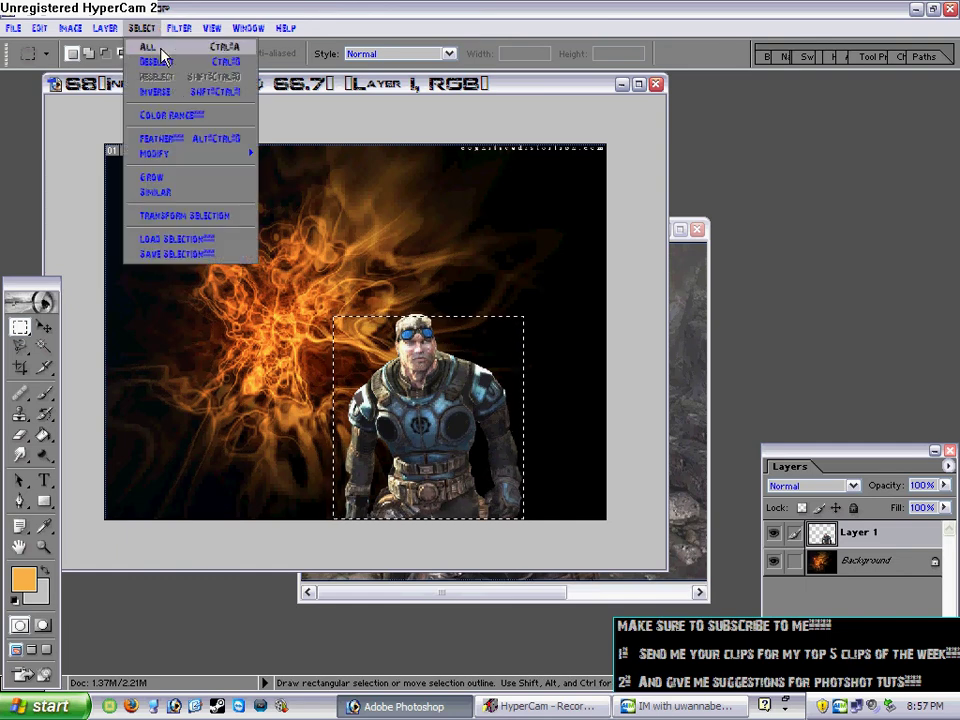
pyautogui.click(184, 120)
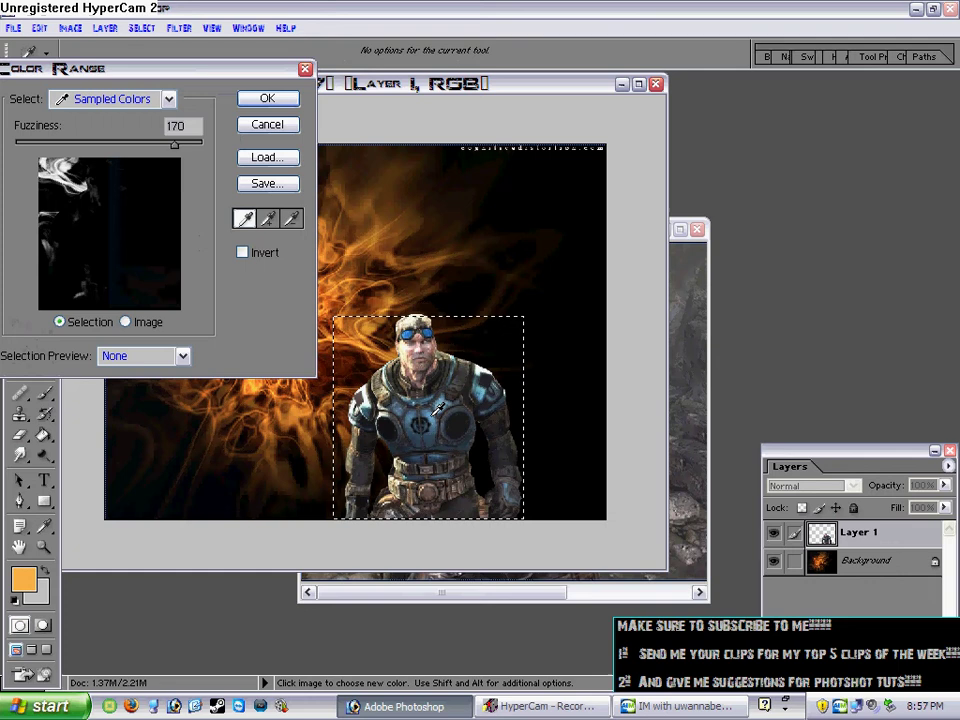
pyautogui.click(438, 410)
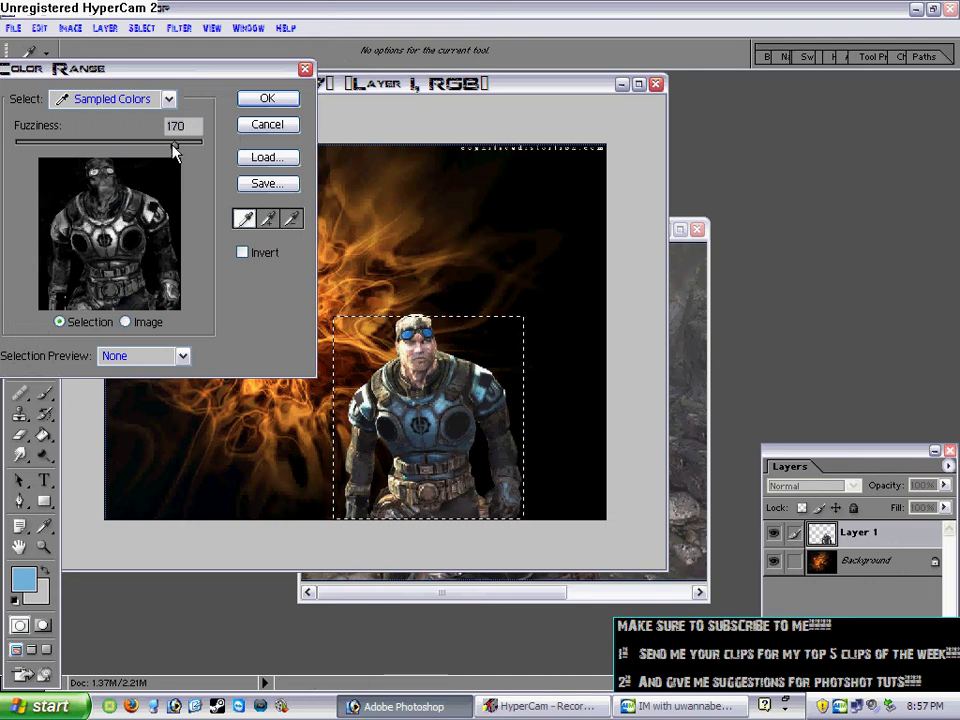
pyautogui.moveTo(175, 148); pyautogui.dragTo(158, 148)
pyautogui.click(267, 99)
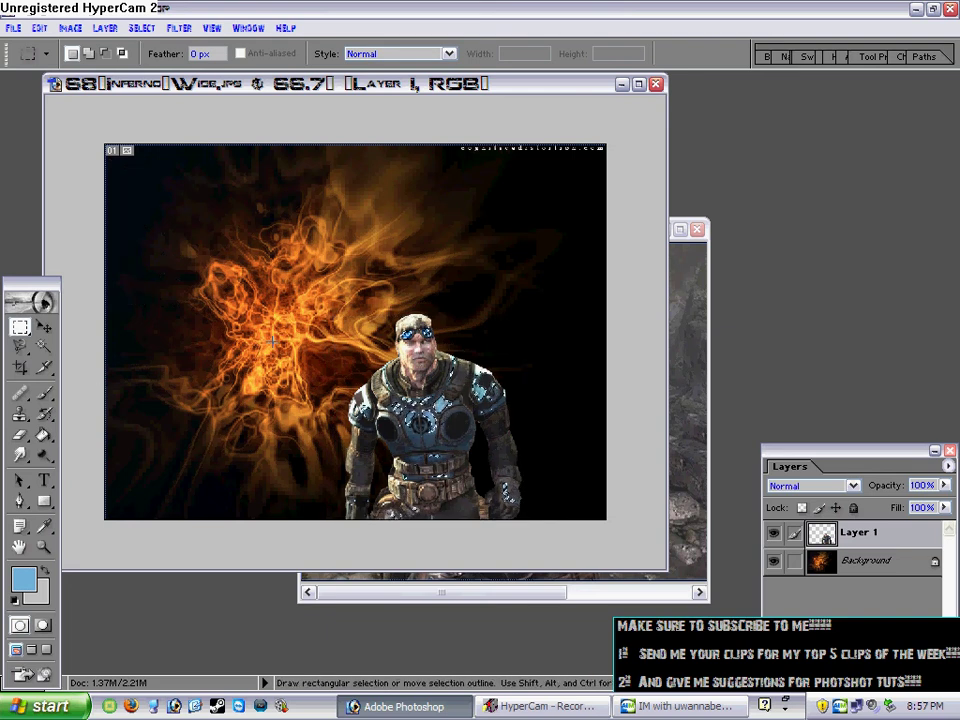
# Restore the rectangular selection around the soldier and reselect the blue areas using Color Range with a higher fuzziness.
pyautogui.moveTo(333, 317); pyautogui.dragTo(523, 518)
pyautogui.click(142, 28)
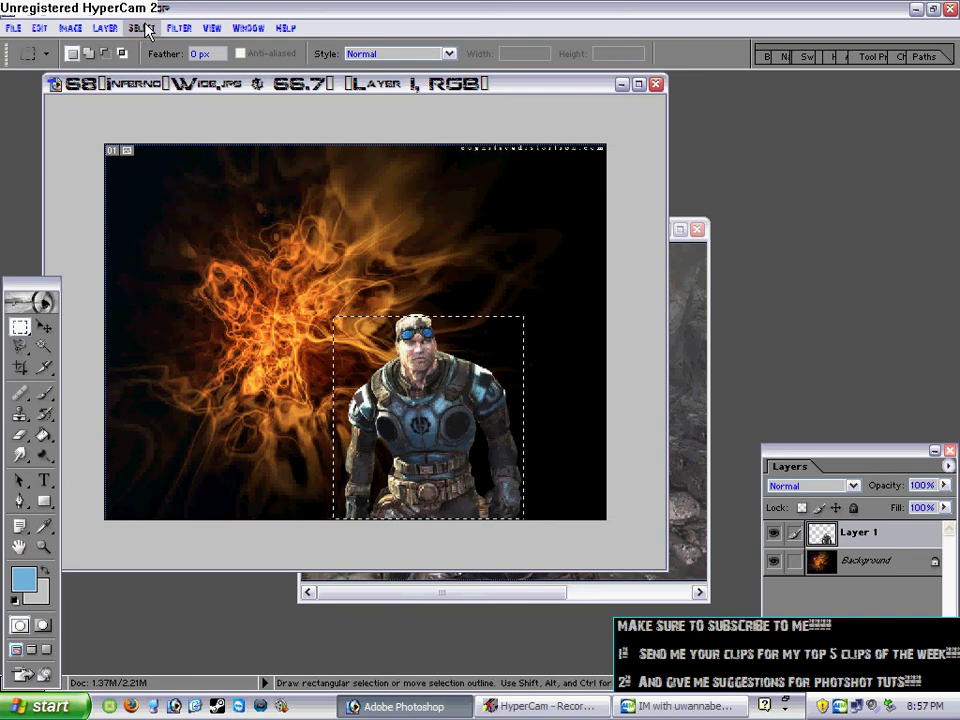
pyautogui.click(160, 114)
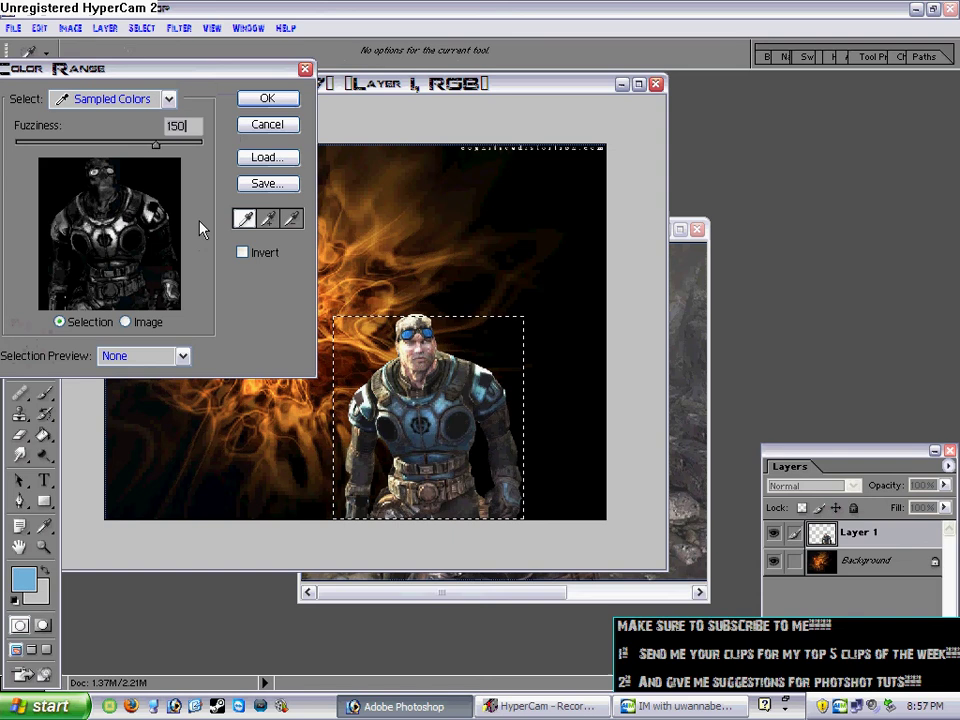
pyautogui.moveTo(149, 148); pyautogui.dragTo(186, 154)
pyautogui.click(290, 98)
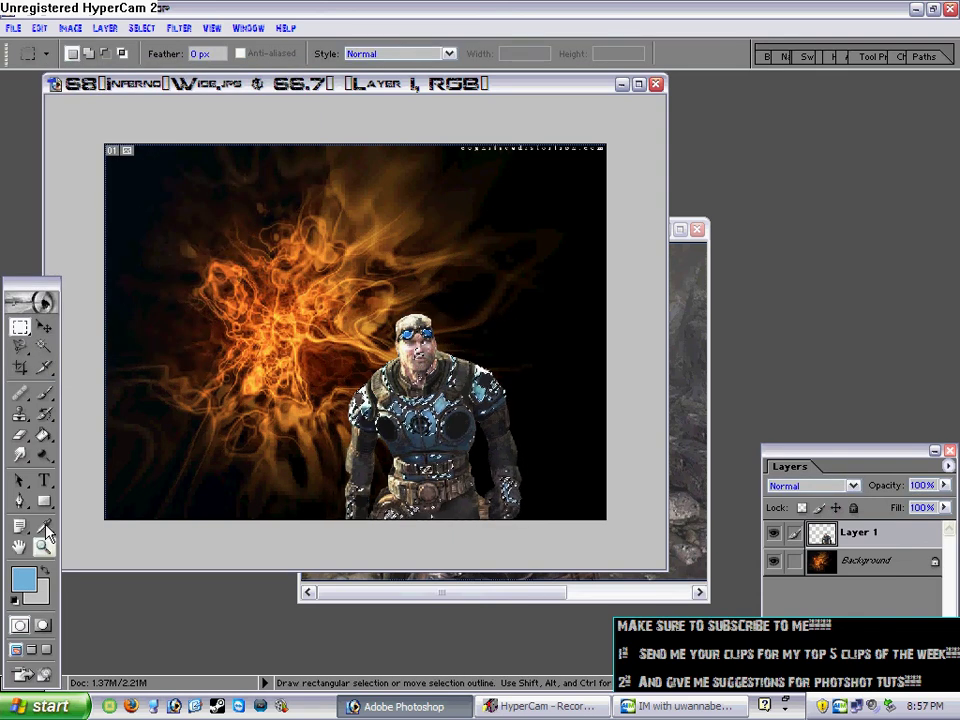
# Set the foreground color to an orange sampled from the flames, R 251, G 170, B 53.
pyautogui.click(23, 578)
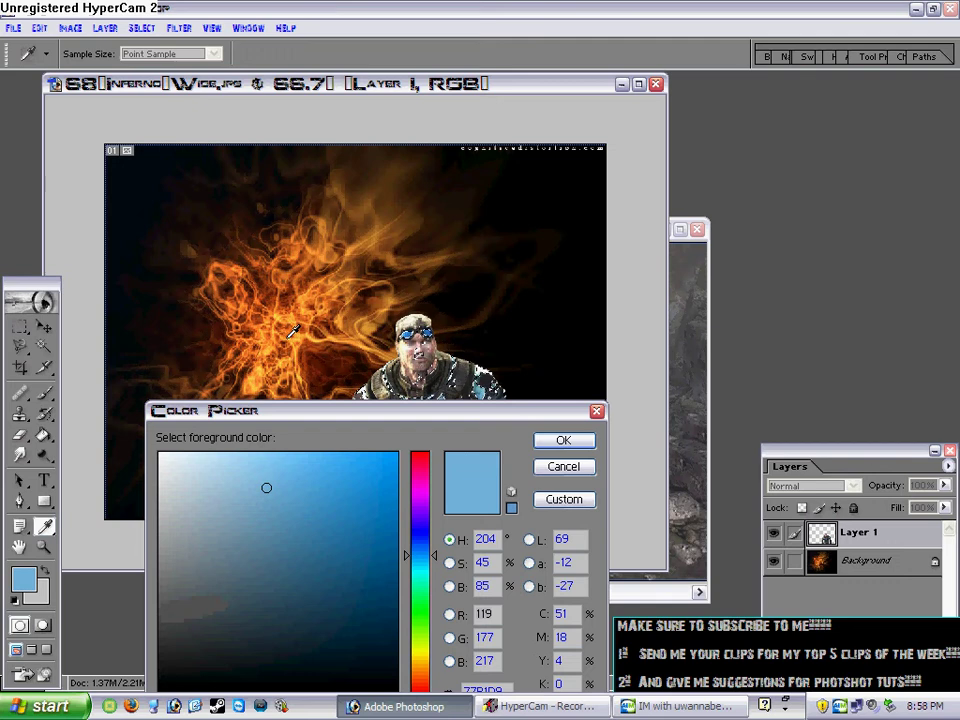
pyautogui.click(338, 358)
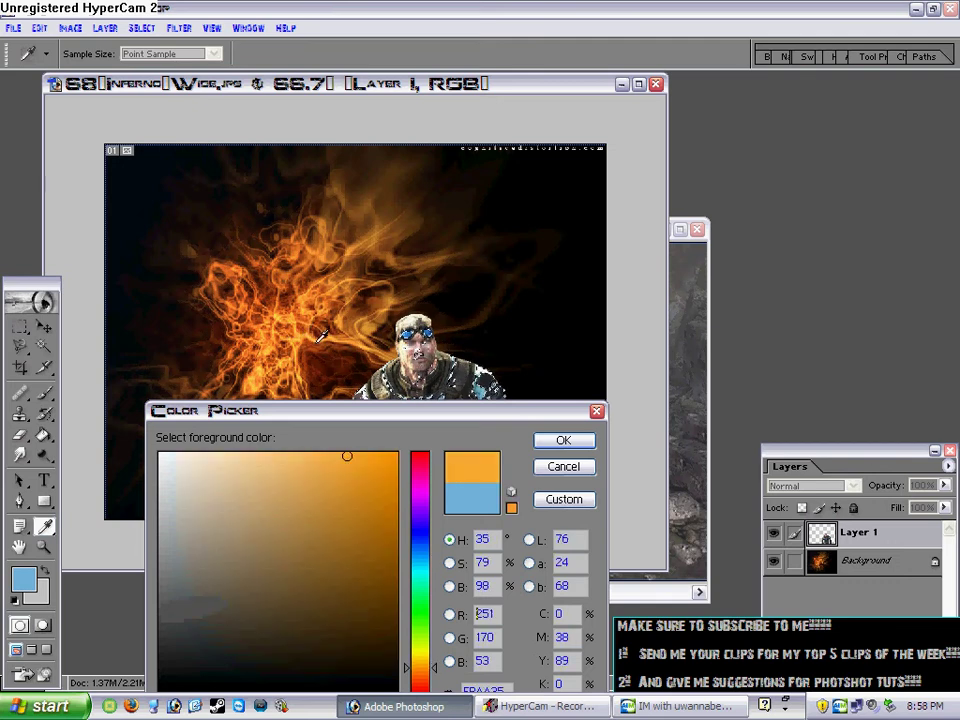
pyautogui.click(563, 440)
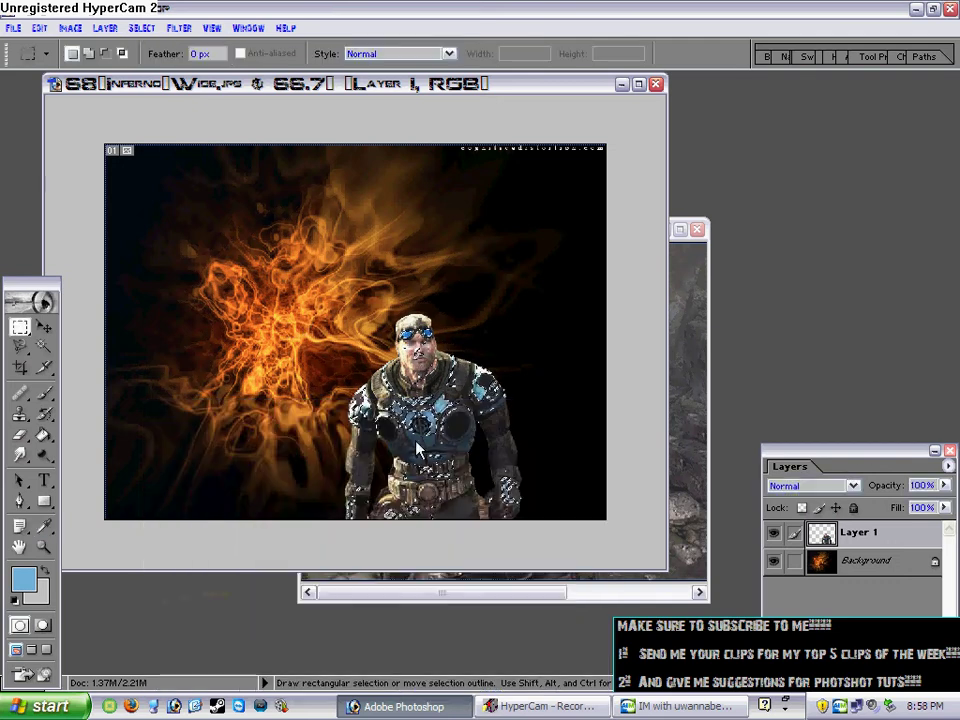
# Paint the selected chest, shoulder, belt and glove areas of the armor orange with the 43 px Brush.
pyautogui.click(44, 393)
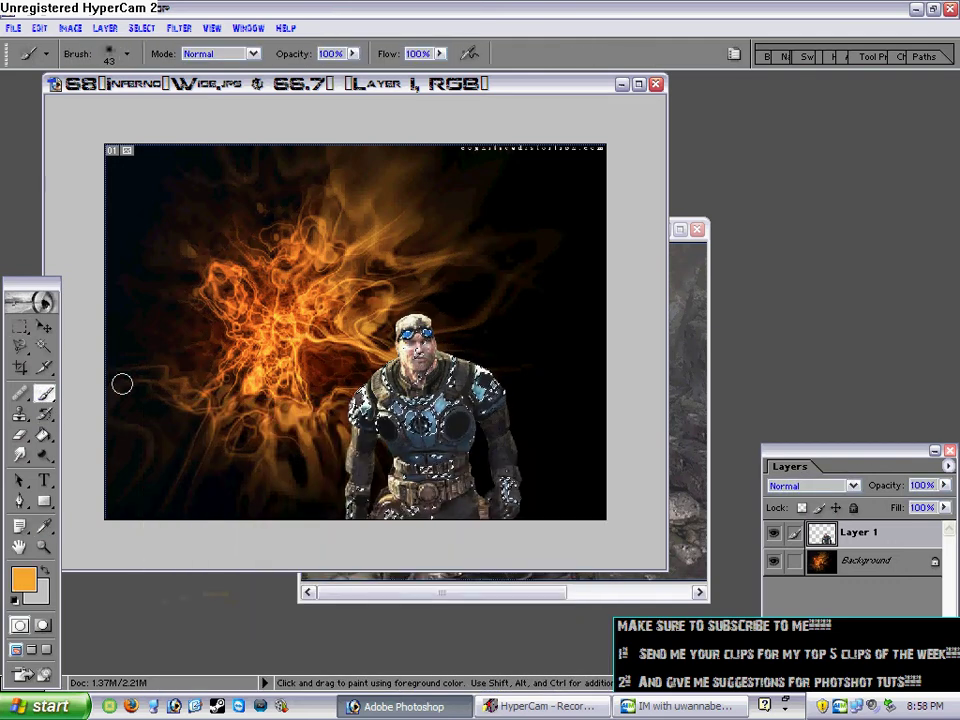
pyautogui.click(44, 400)
pyautogui.click(95, 396)
pyautogui.moveTo(441, 404)
pyautogui.mouseDown()
pyautogui.moveTo(434, 423)
pyautogui.moveTo(411, 425)
pyautogui.moveTo(405, 411)
pyautogui.moveTo(418, 406)
pyautogui.moveTo(364, 406)
pyautogui.mouseUp()
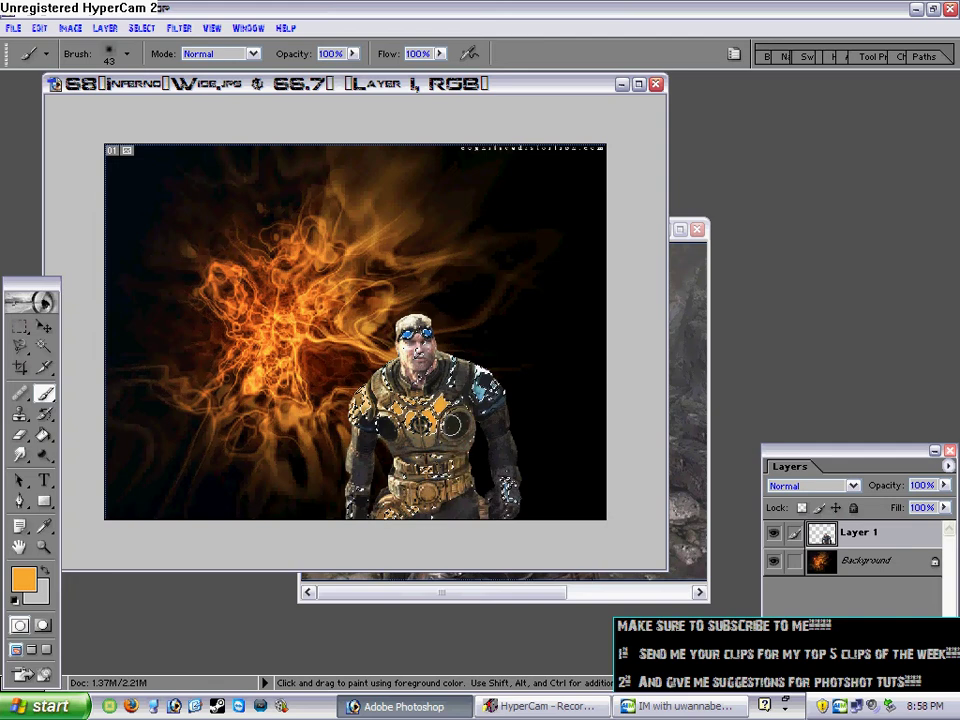
pyautogui.moveTo(471, 398)
pyautogui.mouseDown()
pyautogui.moveTo(494, 429)
pyautogui.moveTo(508, 503)
pyautogui.moveTo(507, 462)
pyautogui.moveTo(497, 505)
pyautogui.mouseUp()
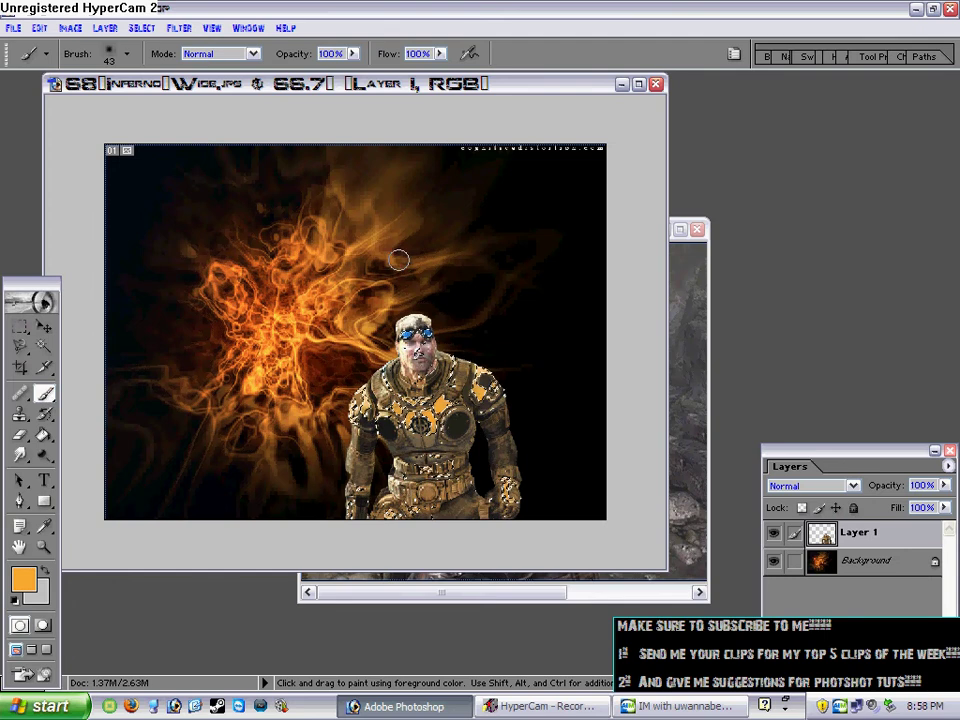
# Reduce the brush diameter to 22 px and paint both blue goggle lenses orange.
pyautogui.scroll(-2, 399, 260)
pyautogui.scroll(5, 426, 345)
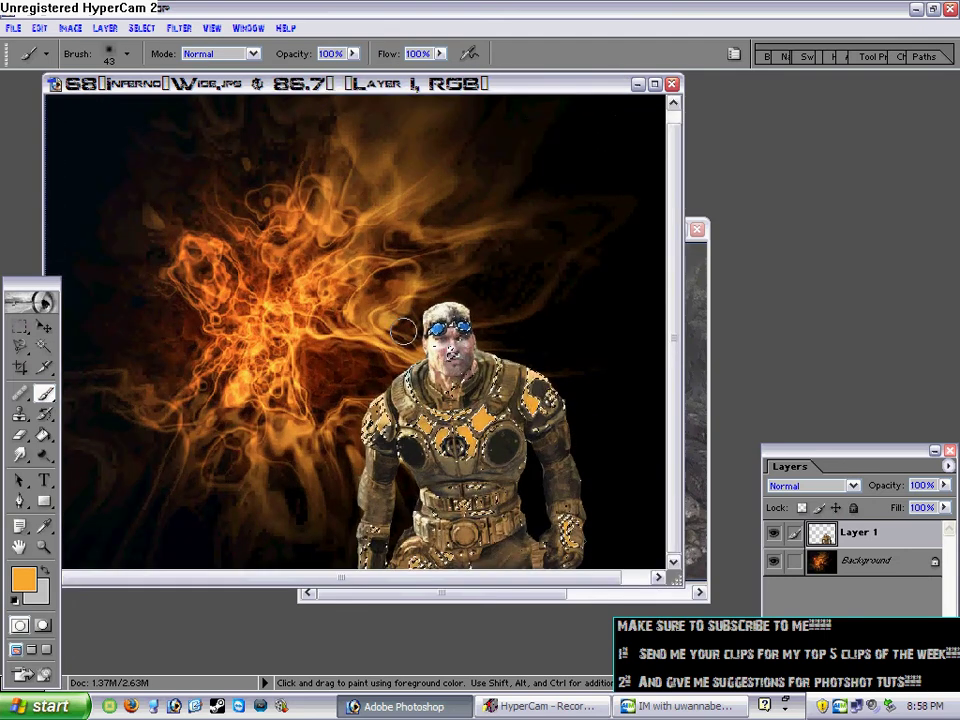
pyautogui.click(110, 53)
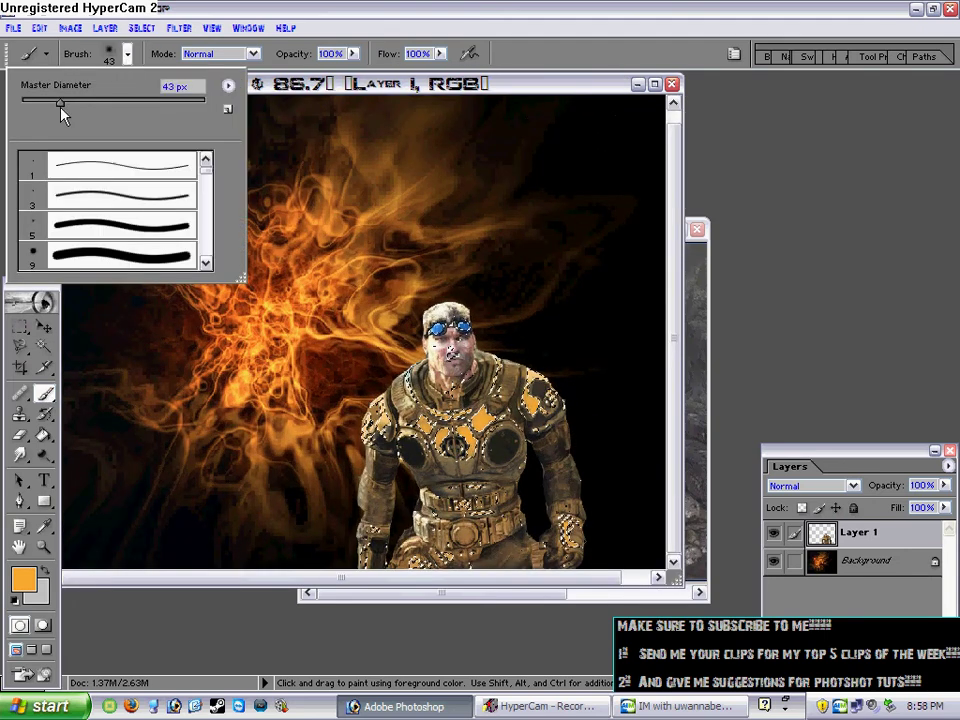
pyautogui.moveTo(60, 108); pyautogui.dragTo(41, 108)
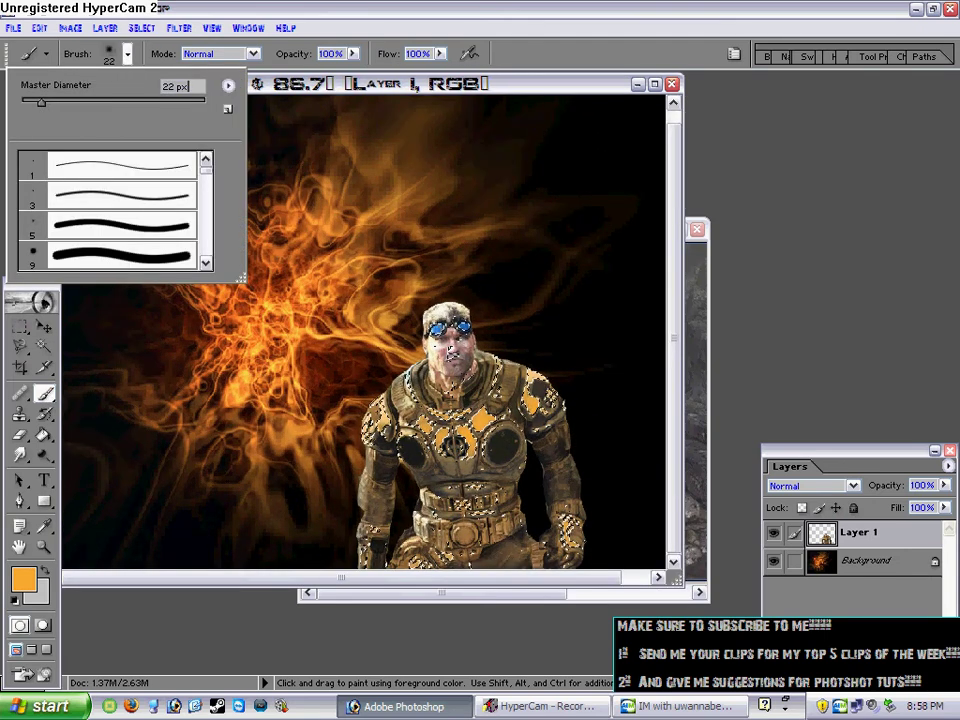
pyautogui.press('Return')
pyautogui.click(437, 328)
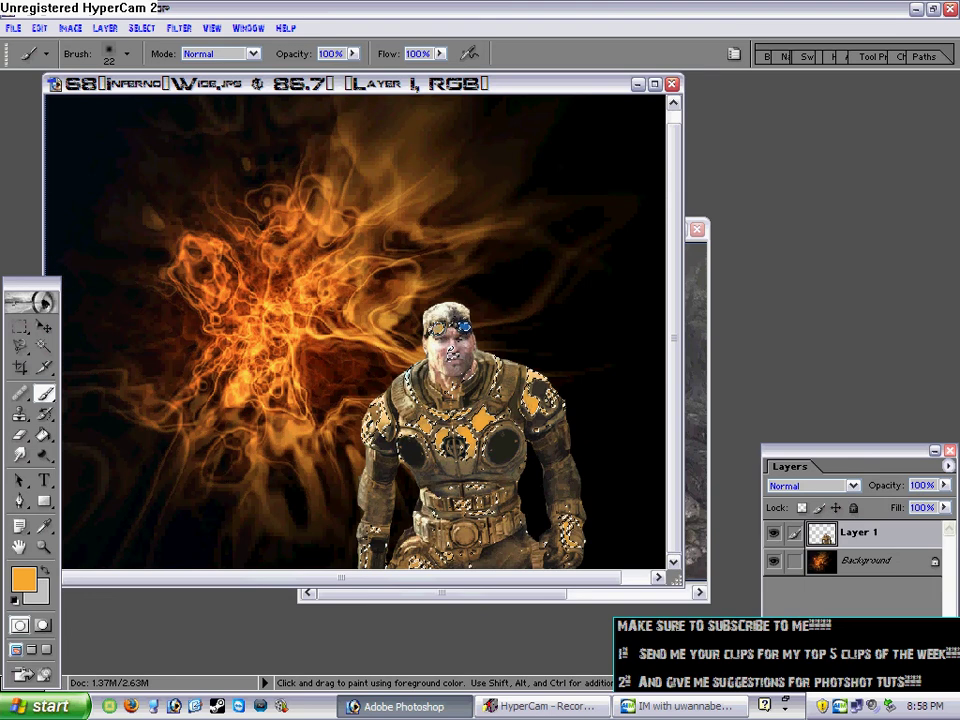
pyautogui.click(465, 327)
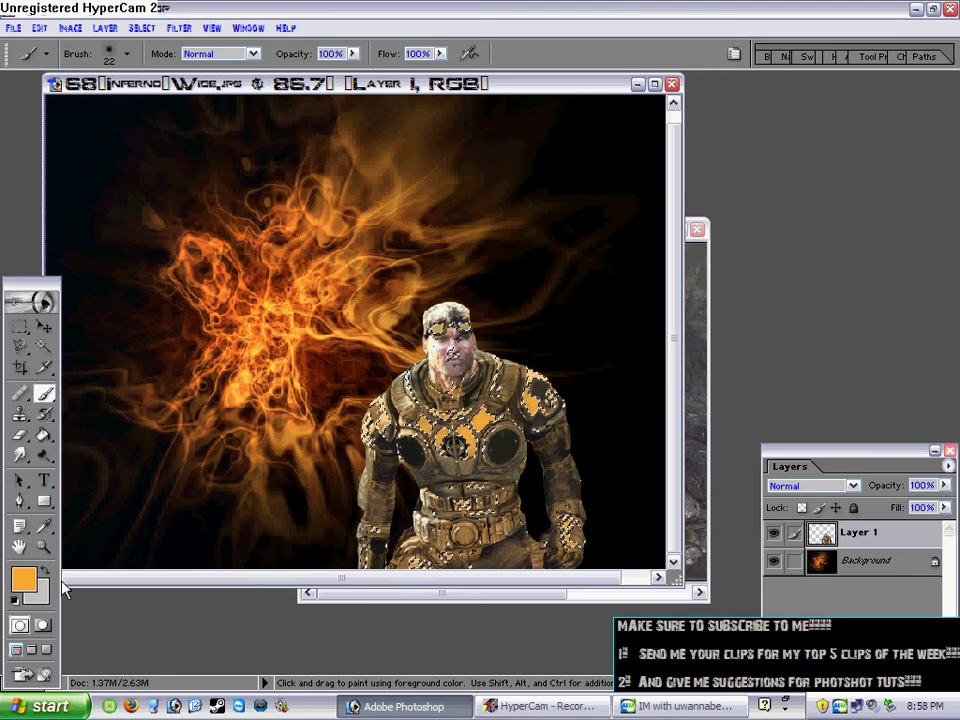
# Set the brush diameter to 13 px and cover the remaining dull patches in the goggle lenses with orange.
pyautogui.click(44, 546)
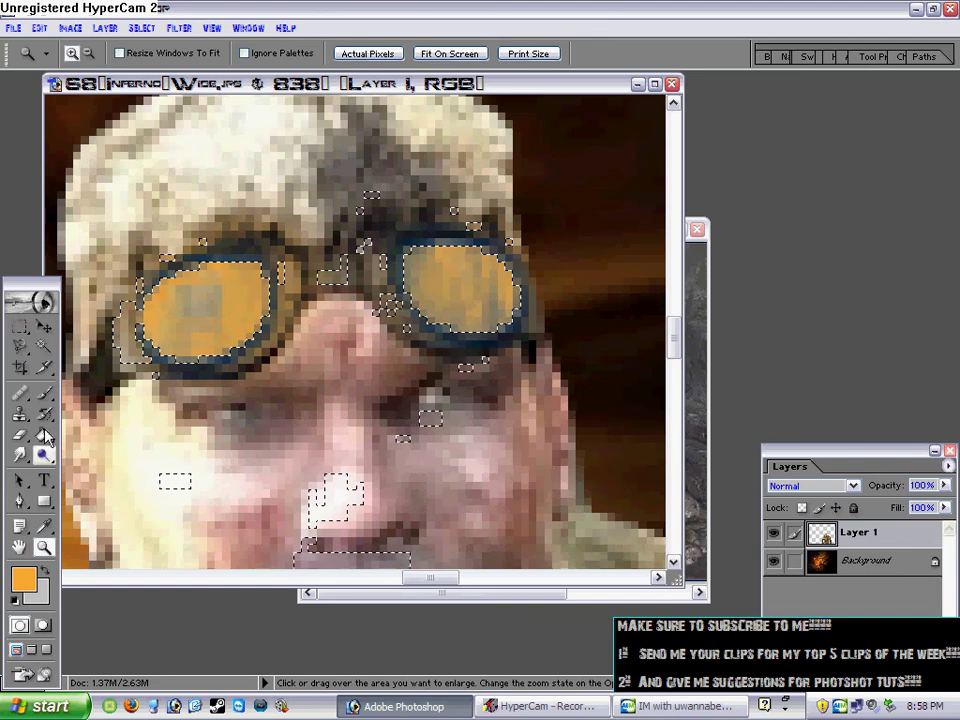
pyautogui.click(44, 393)
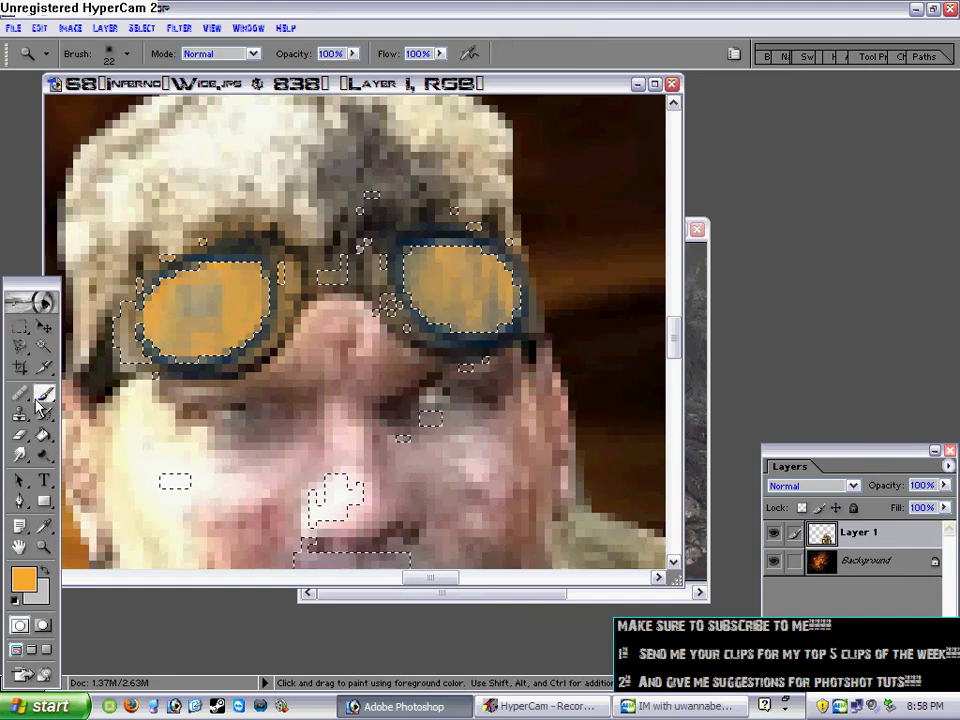
pyautogui.click(127, 53)
pyautogui.moveTo(40, 101); pyautogui.dragTo(32, 102)
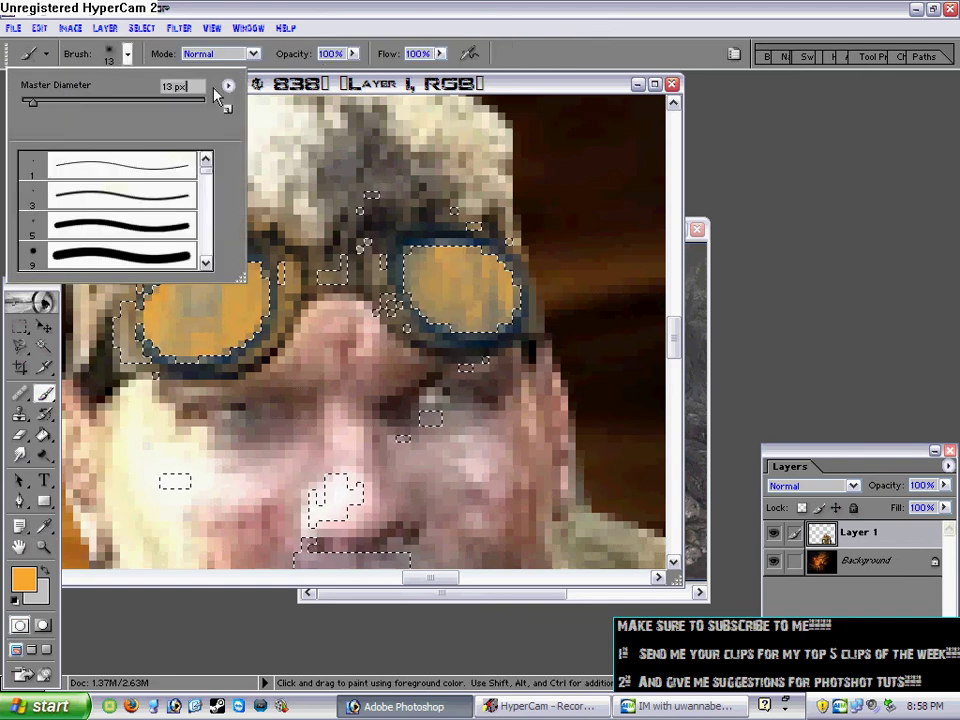
pyautogui.click(285, 87)
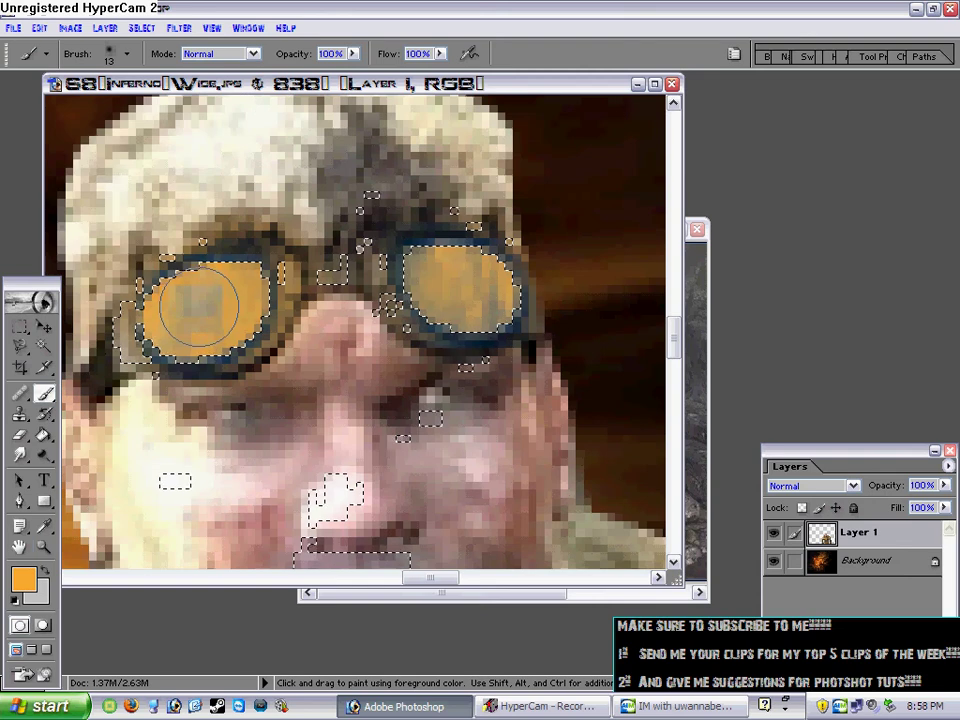
pyautogui.moveTo(190, 317); pyautogui.dragTo(214, 289)
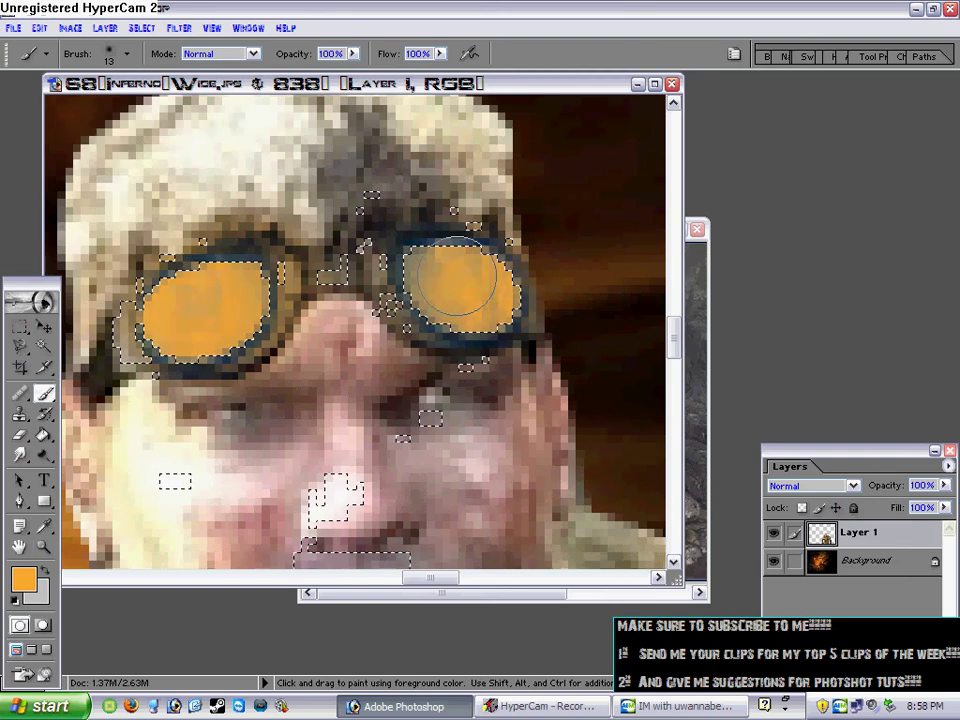
# Bring the whole image into view and clear the selection around the armor and goggles.
pyautogui.click(20, 326)
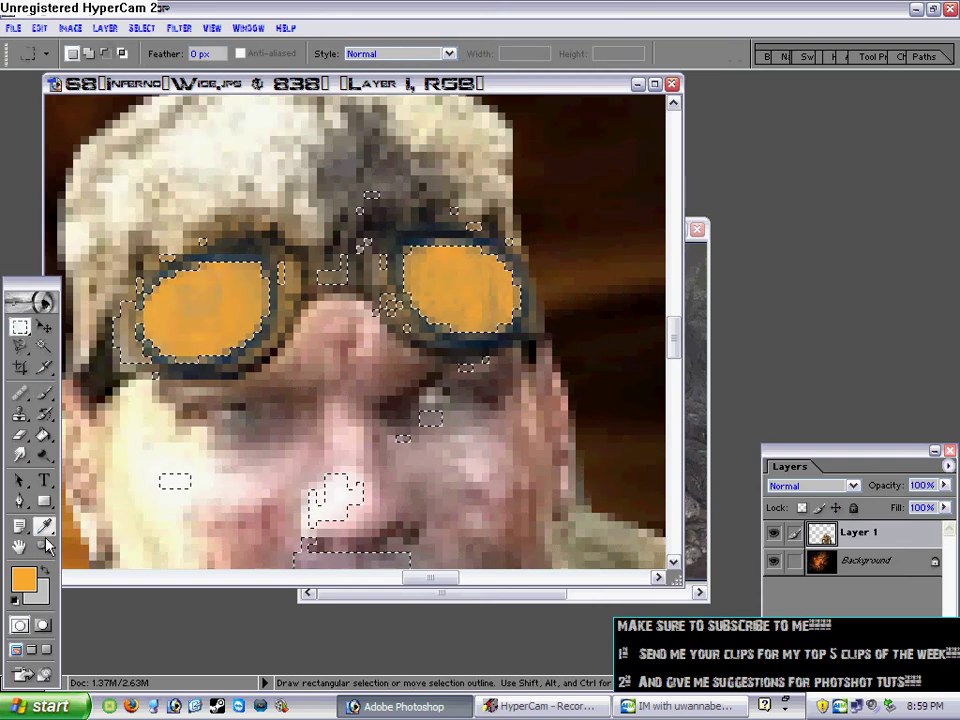
pyautogui.press('z')
pyautogui.rightClick(131, 364)
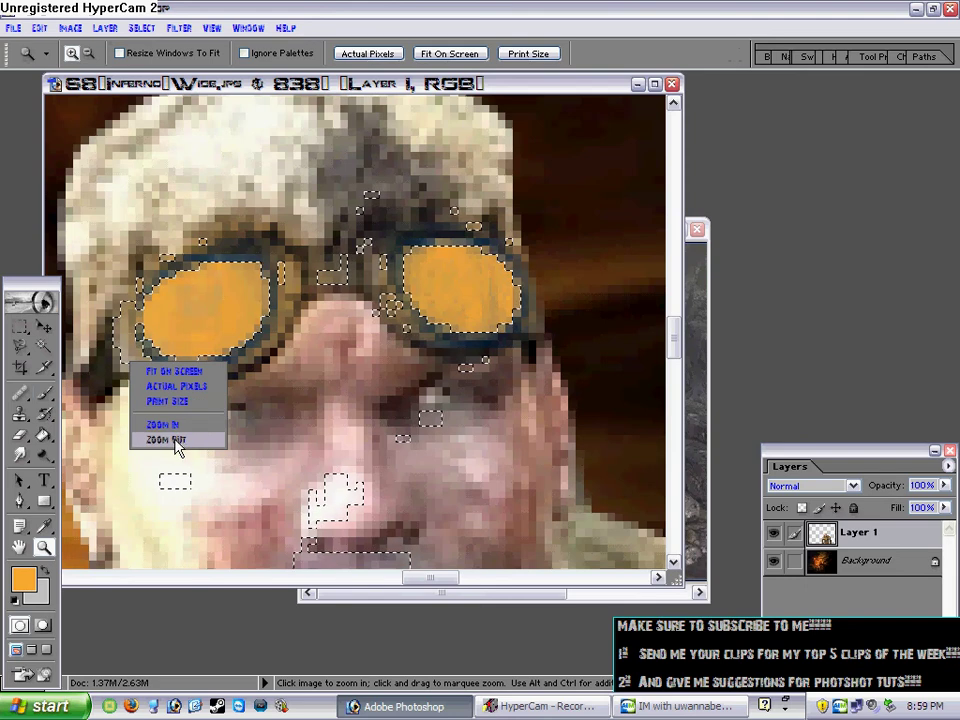
pyautogui.click(172, 439)
pyautogui.rightClick(172, 387)
pyautogui.click(208, 398)
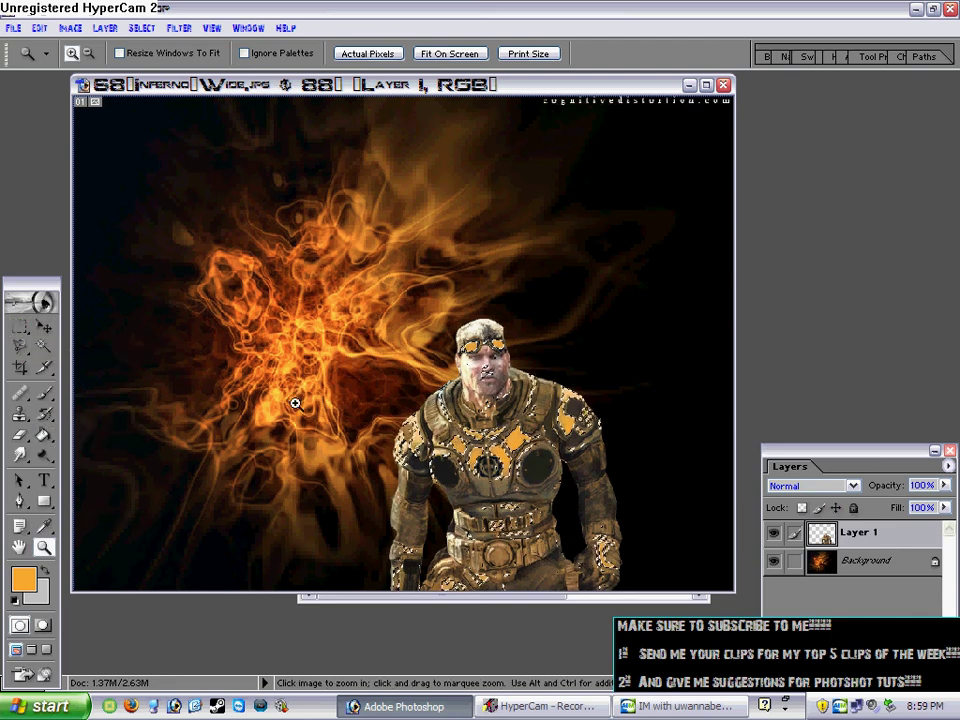
pyautogui.click(20, 327)
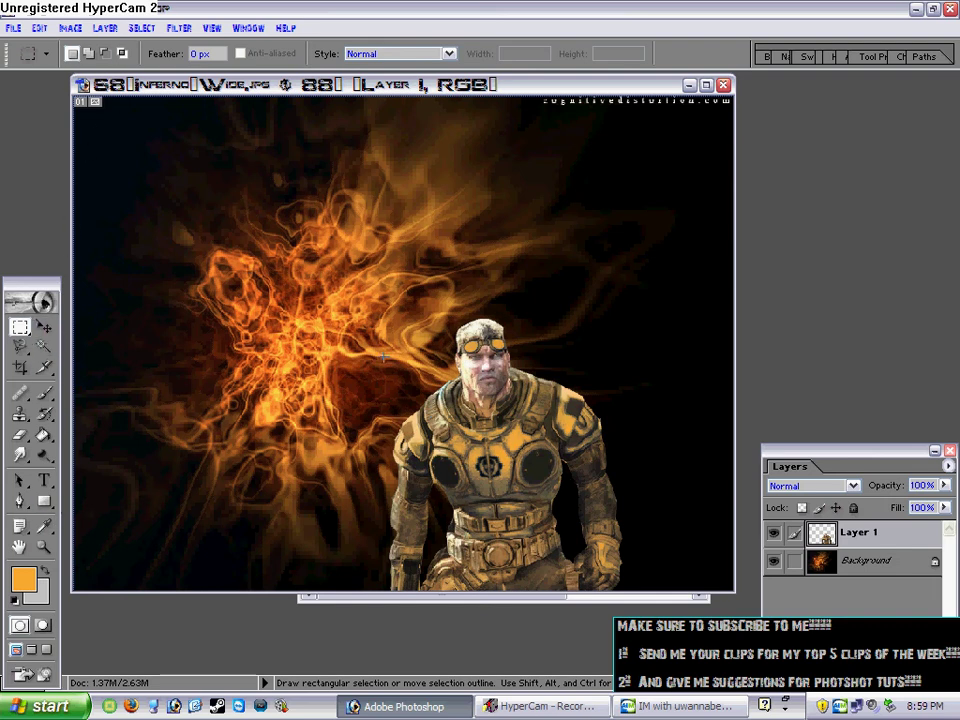
pyautogui.moveTo(590, 447); pyautogui.dragTo(644, 589)
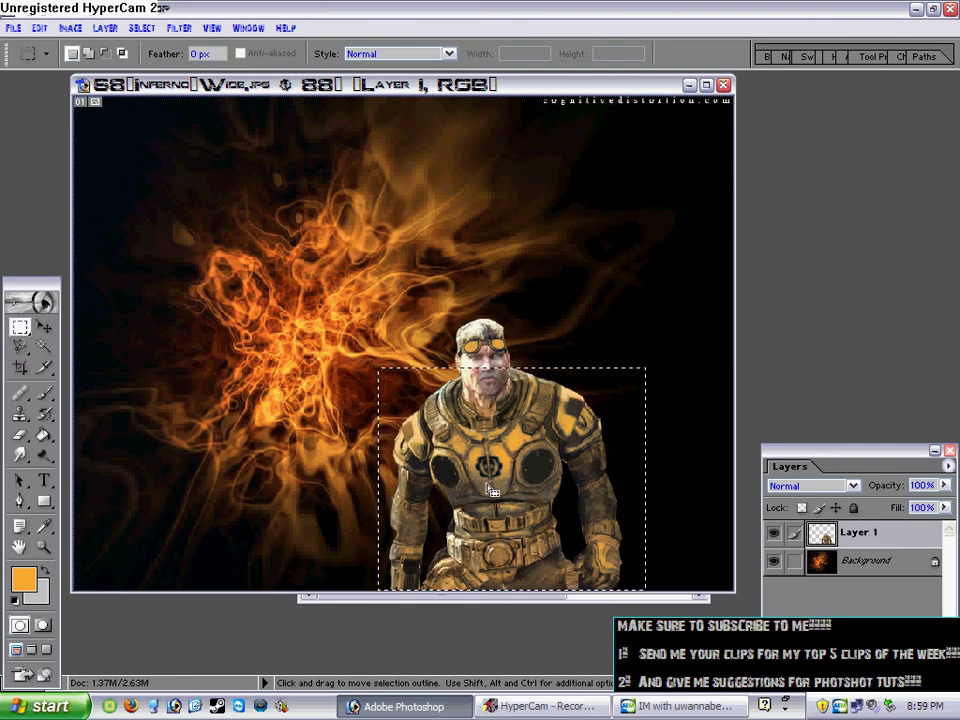
pyautogui.click(141, 28)
pyautogui.click(172, 115)
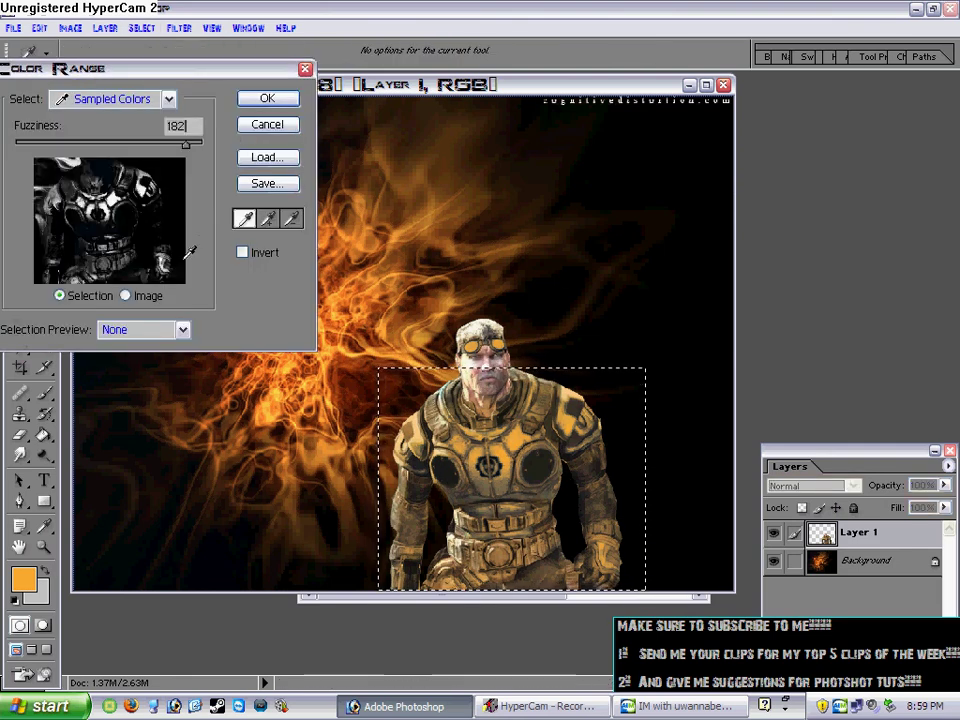
pyautogui.click(477, 496)
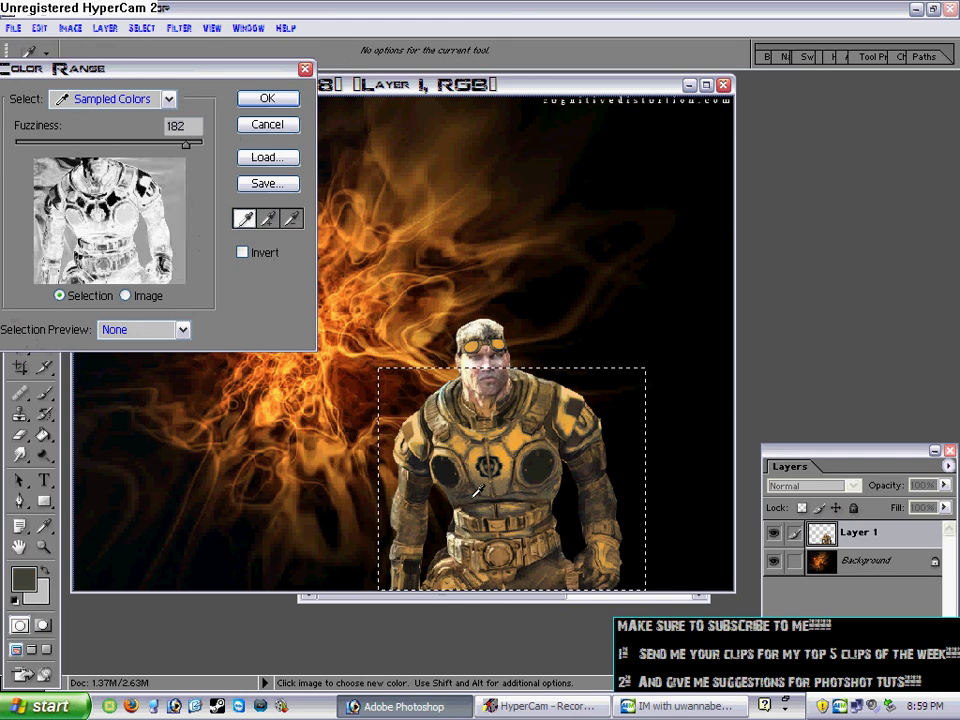
pyautogui.click(475, 493)
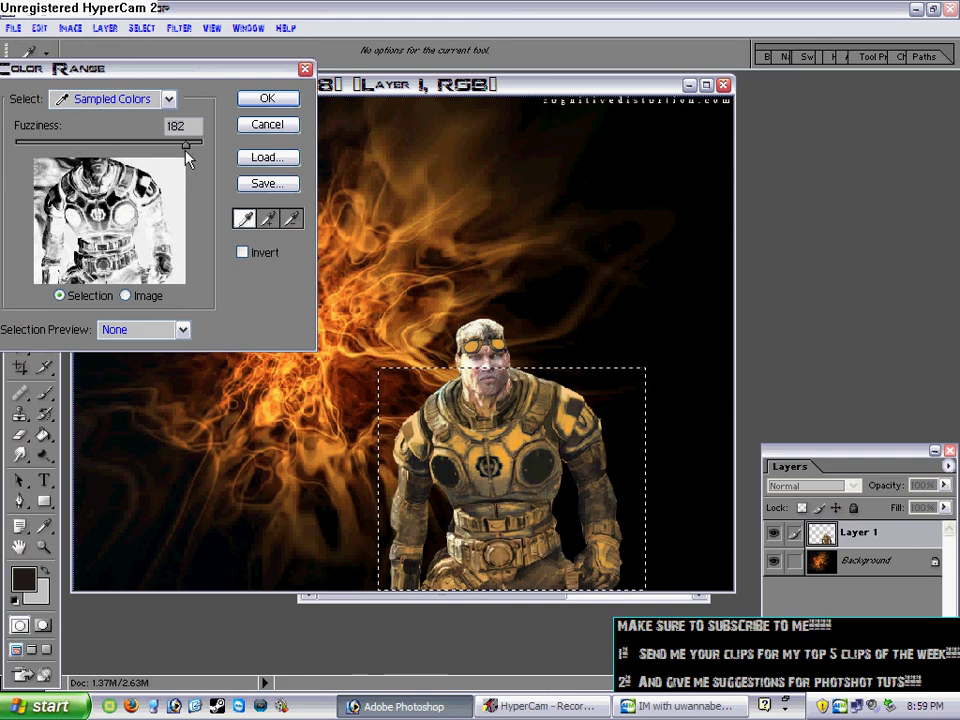
pyautogui.moveTo(183, 146); pyautogui.dragTo(61, 146)
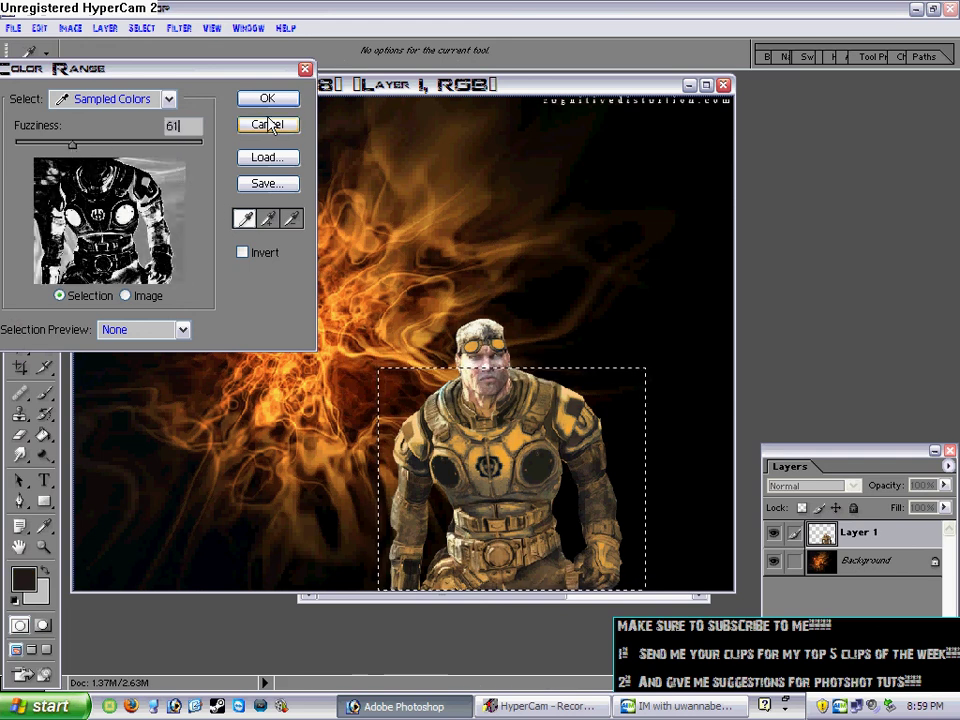
pyautogui.click(267, 124)
pyautogui.click(162, 375)
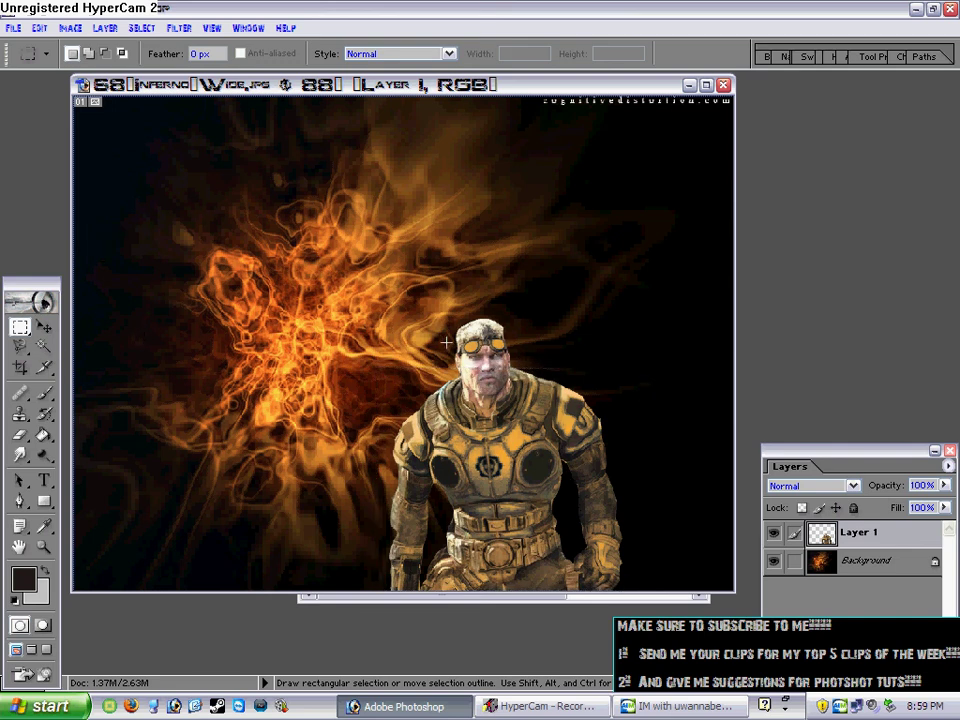
# Duplicate the soldier's Layer 1 as "baird copy" and place the duplicate directly beneath Layer 1.
pyautogui.rightClick(860, 543)
pyautogui.click(755, 395)
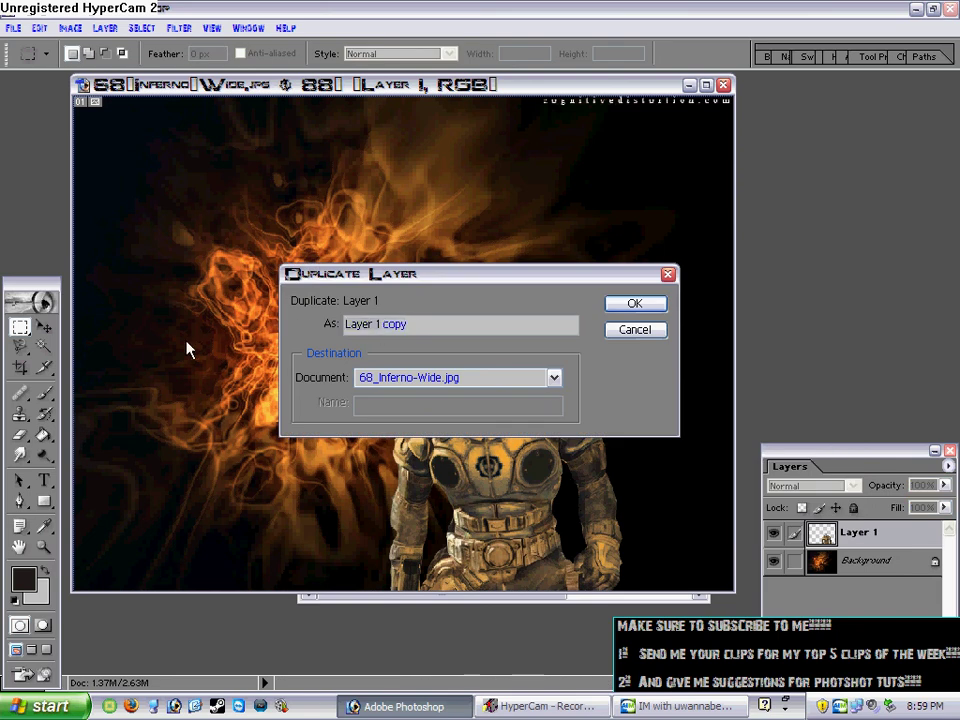
pyautogui.write('baird')
pyautogui.press('Return')
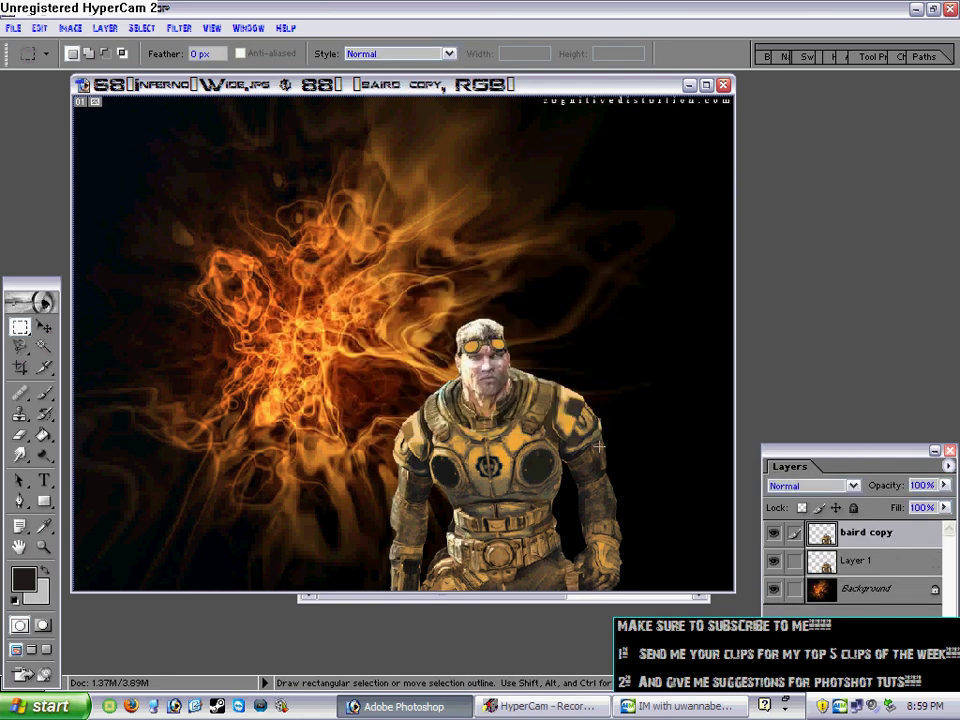
pyautogui.moveTo(862, 535); pyautogui.dragTo(856, 571)
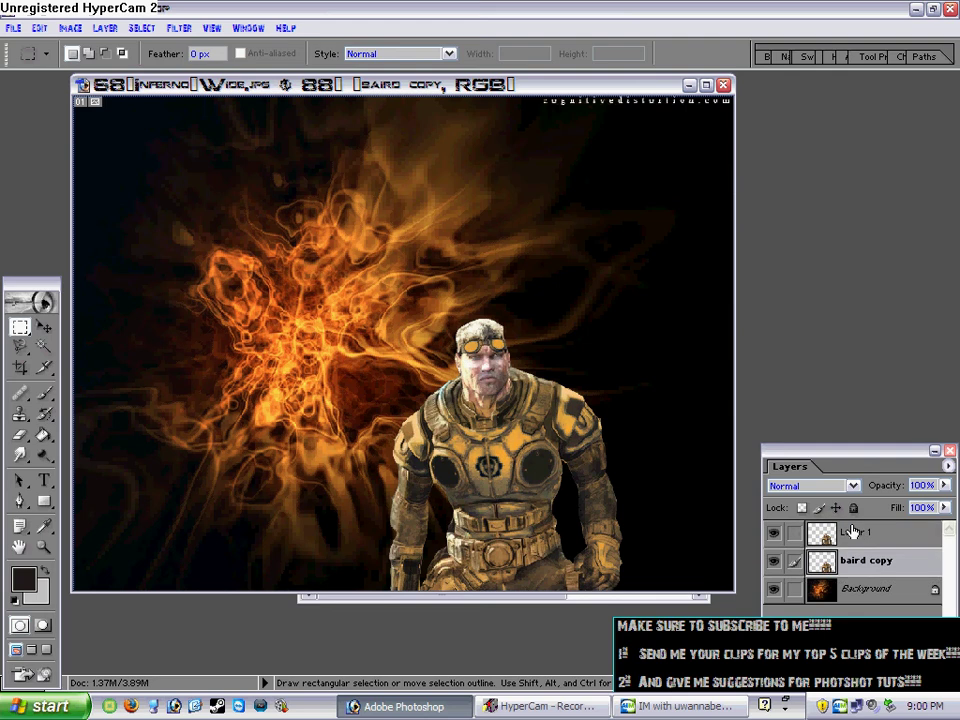
# Set the baird copy layer's opacity to 41% and offset the duplicate up and to the left behind the soldier.
pyautogui.click(945, 486)
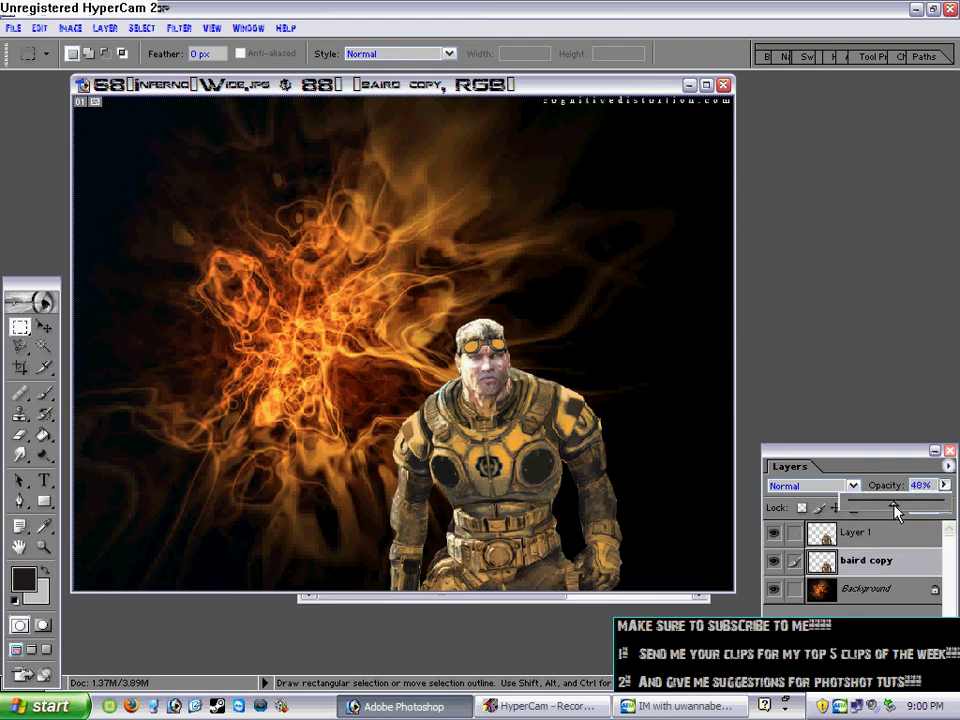
pyautogui.moveTo(895, 512); pyautogui.dragTo(898, 512)
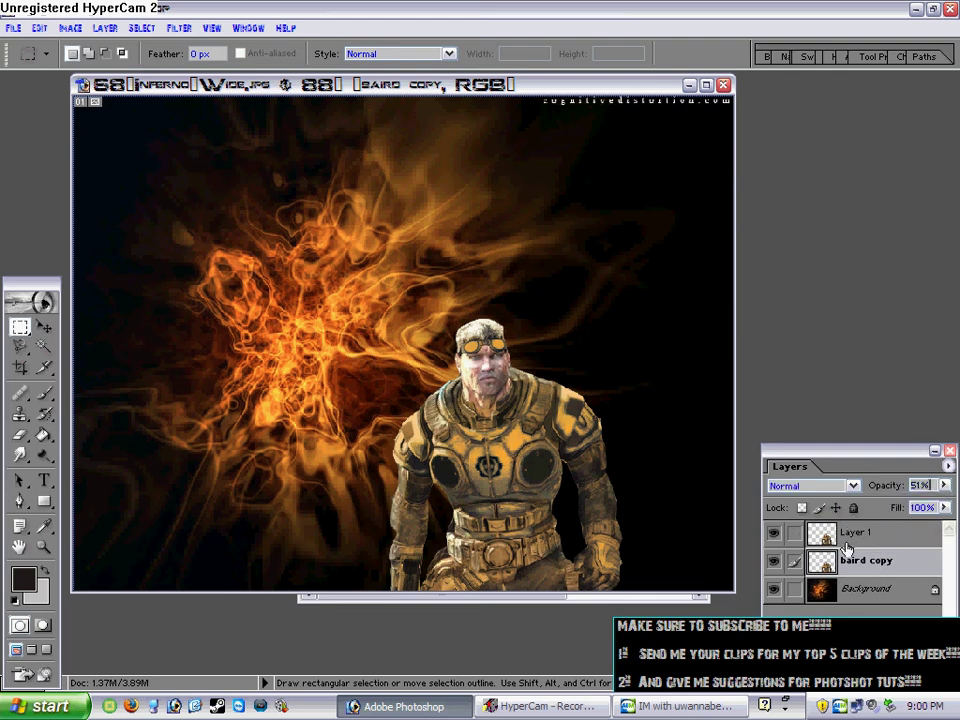
pyautogui.click(945, 486)
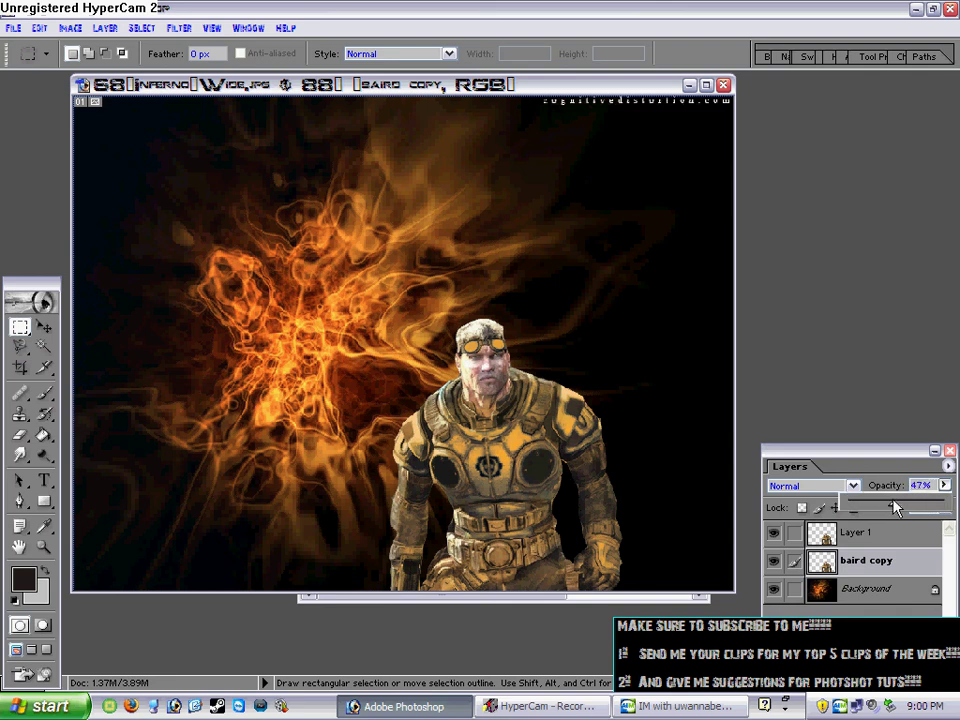
pyautogui.moveTo(895, 508); pyautogui.dragTo(858, 490)
pyautogui.moveTo(830, 452)
pyautogui.mouseDown()
pyautogui.moveTo(519, 409)
pyautogui.moveTo(806, 468)
pyautogui.moveTo(831, 454)
pyautogui.mouseUp()
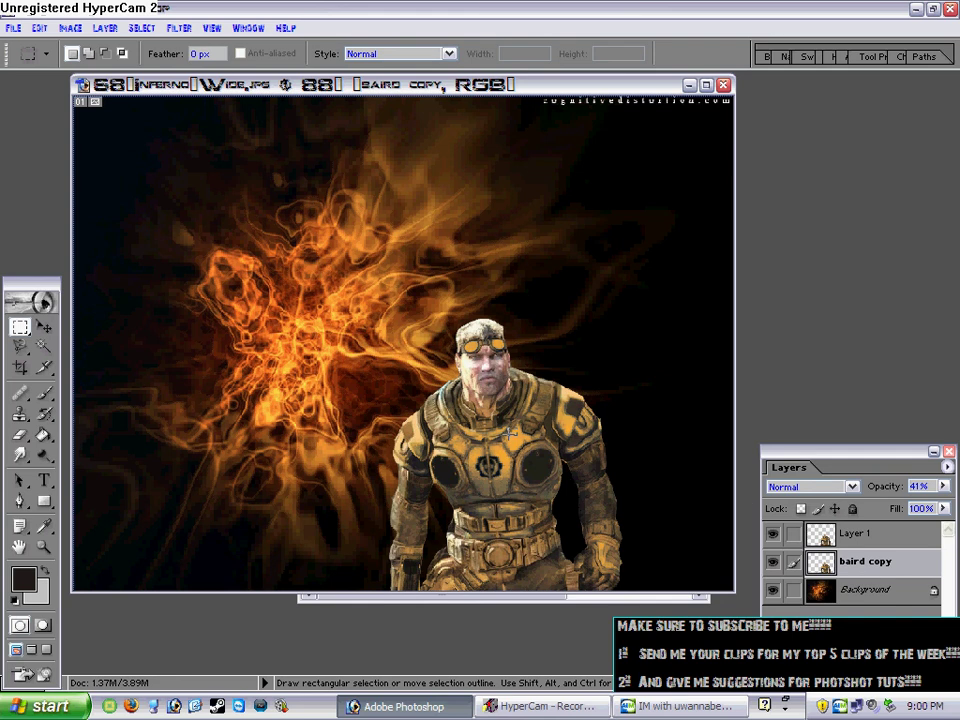
pyautogui.click(45, 328)
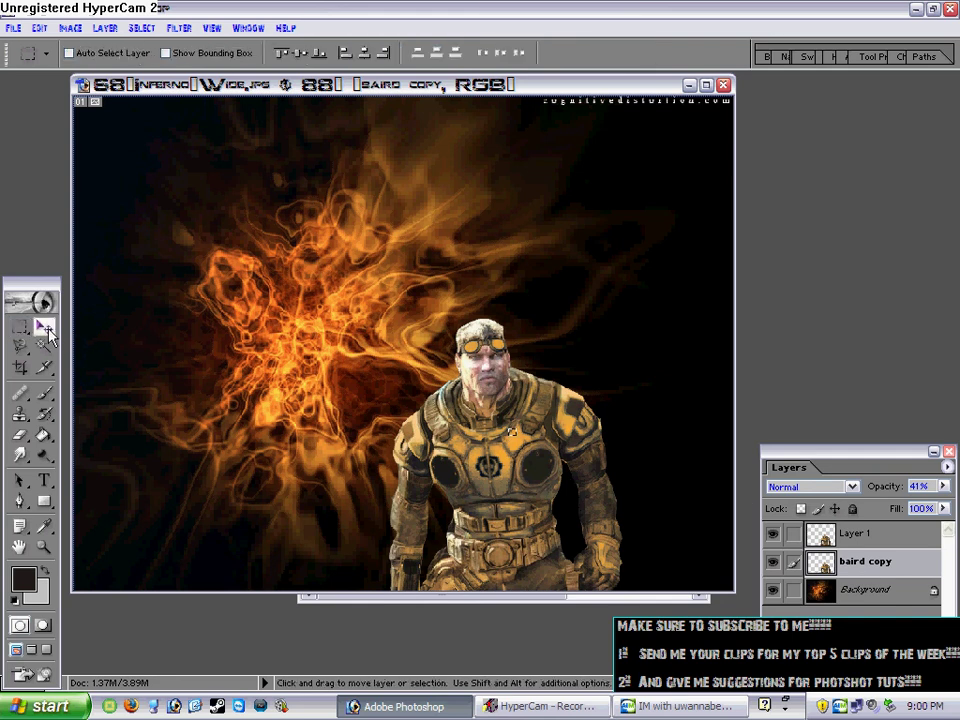
pyautogui.moveTo(521, 463); pyautogui.dragTo(475, 432)
# Go through the blend modes for the baird copy layer and set it to Luminosity.
pyautogui.click(857, 485)
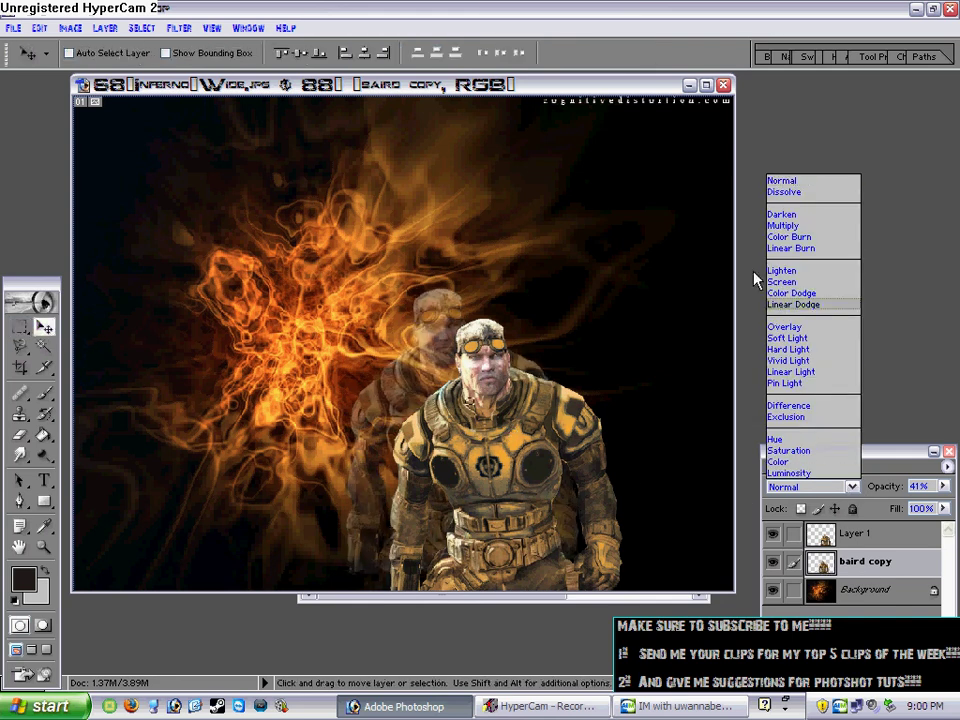
pyautogui.click(775, 230)
pyautogui.press('Down')
pyautogui.press('Down')
pyautogui.press('Down')
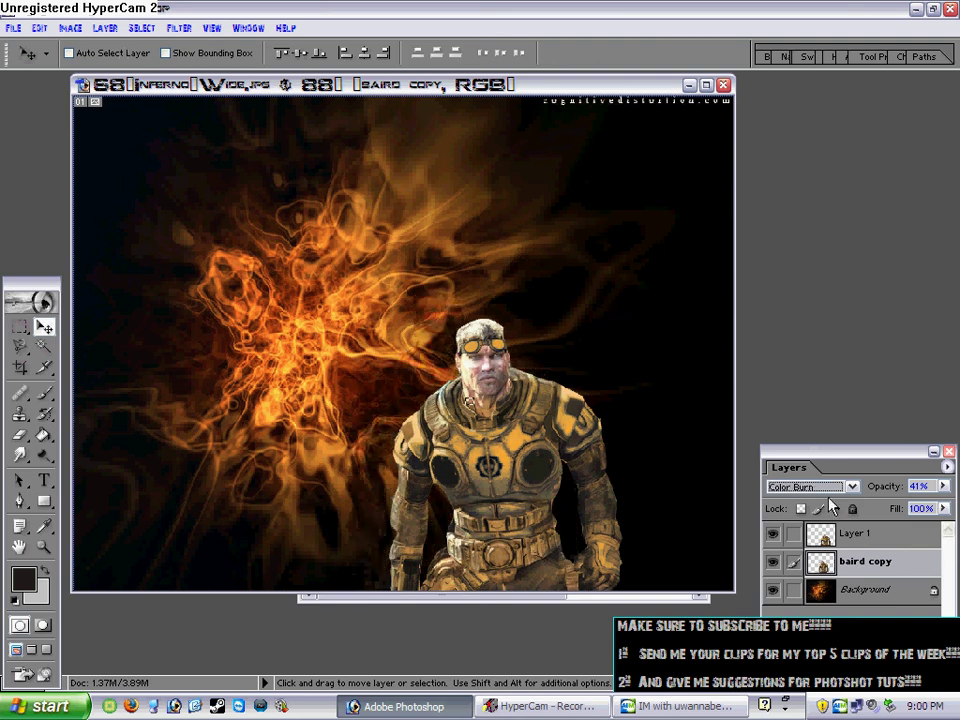
pyautogui.press('Down')
pyautogui.press('Down')
pyautogui.press('Down')
pyautogui.press('Down')
pyautogui.press('Down')
pyautogui.press('Down')
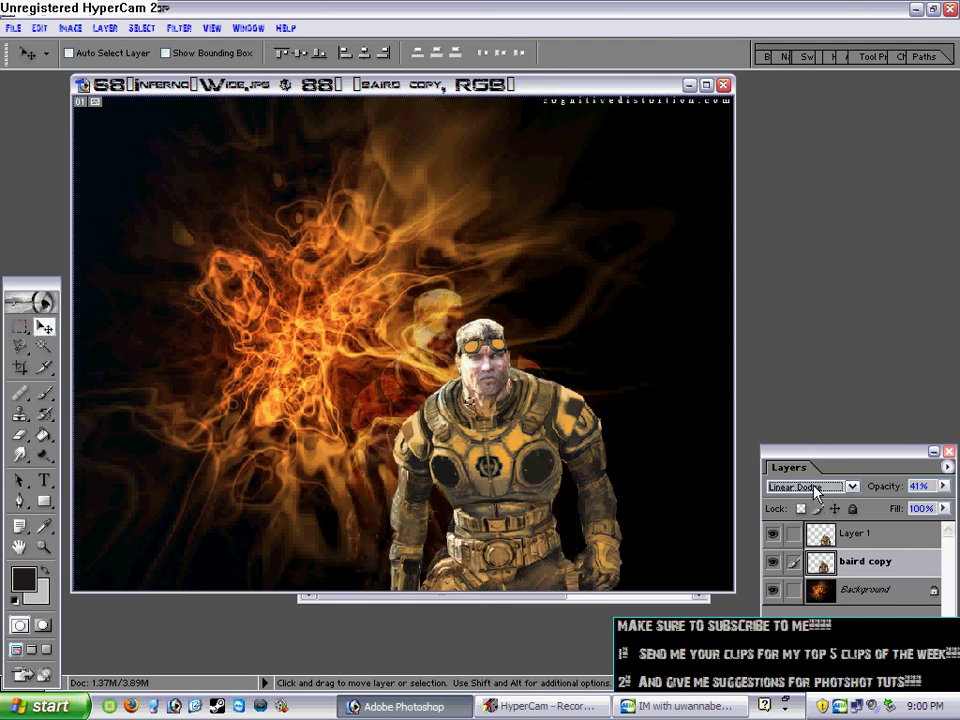
pyautogui.press('Down')
pyautogui.press('Down')
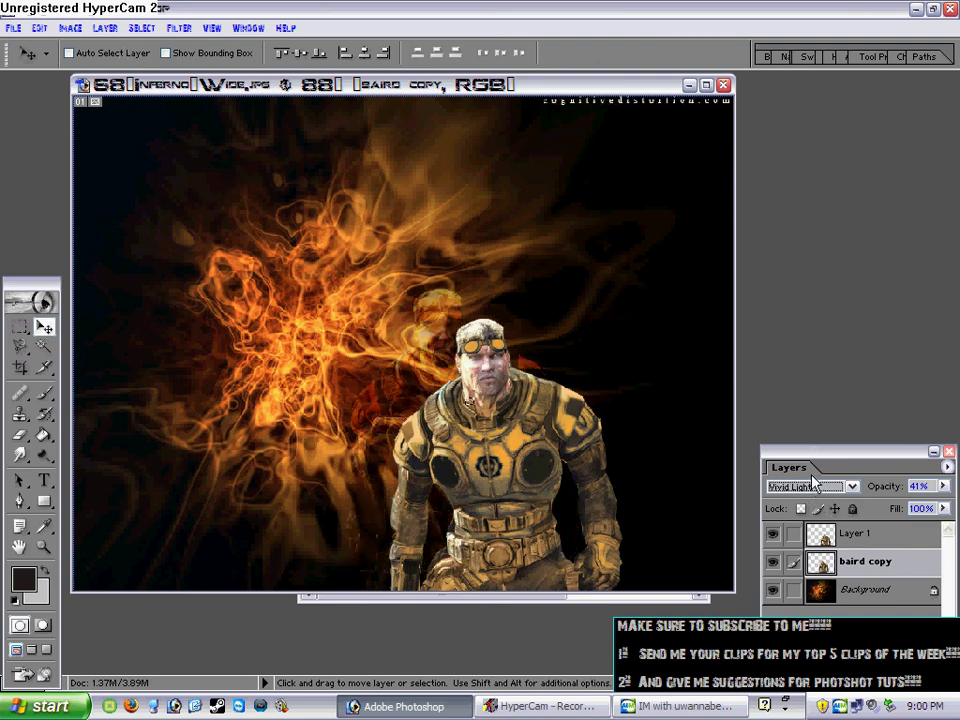
pyautogui.press('Down')
pyautogui.press('Down')
pyautogui.press('Down')
pyautogui.press('Down')
pyautogui.press('Down')
pyautogui.press('Down')
pyautogui.press('Down')
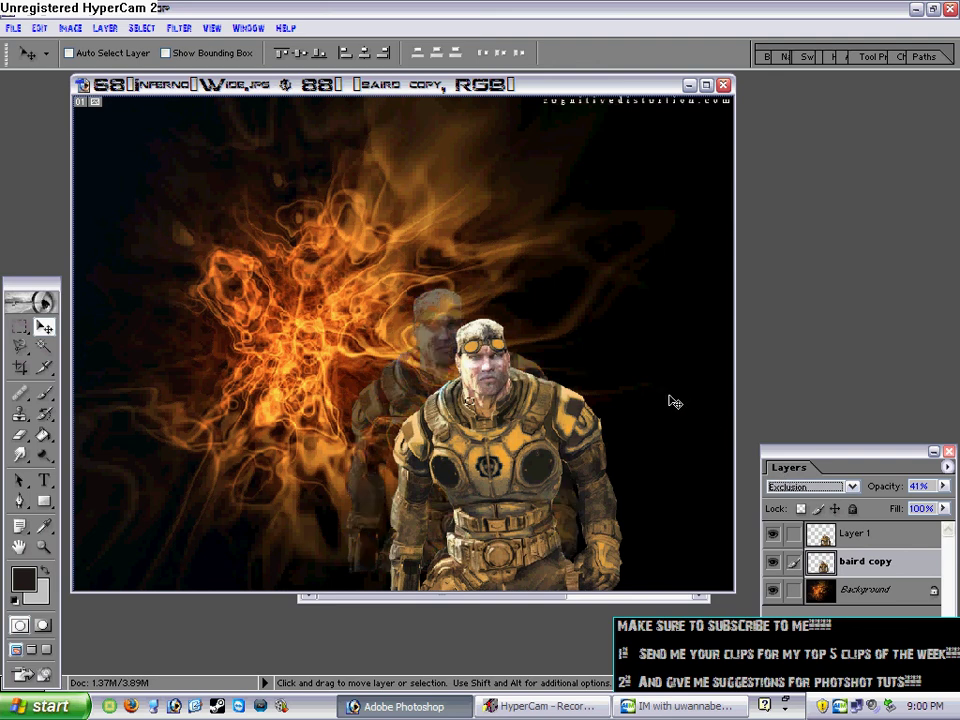
pyautogui.press('Down')
pyautogui.press('Down')
pyautogui.press('Down')
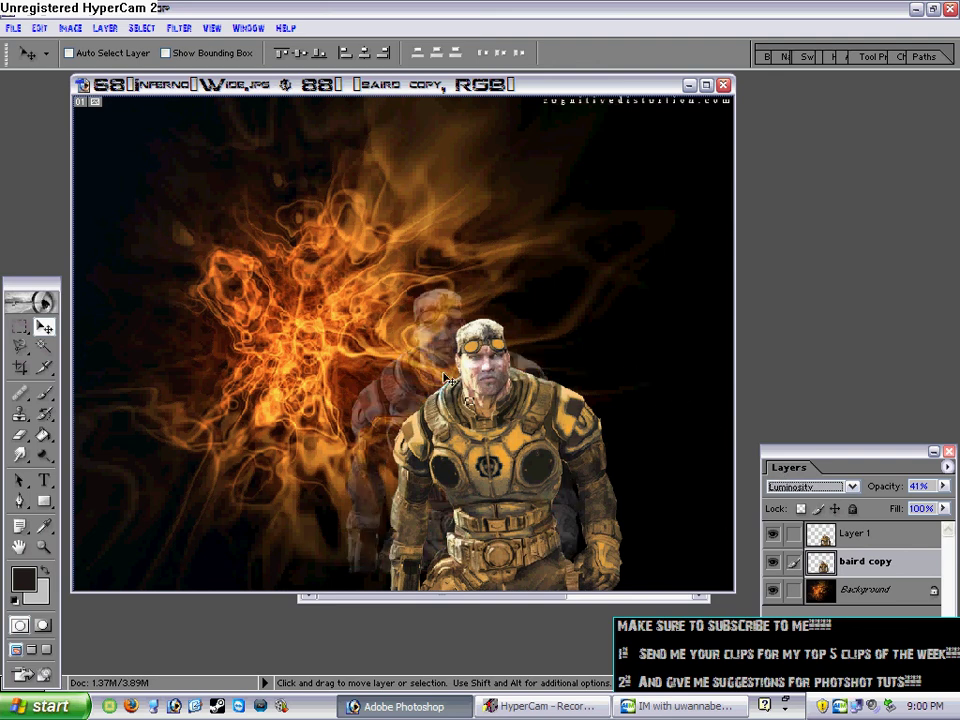
# Nudge the faded duplicate soldier slightly further left and down, and clear the tiny leftover selection.
pyautogui.click(419, 349)
pyautogui.moveTo(419, 349); pyautogui.dragTo(413, 352)
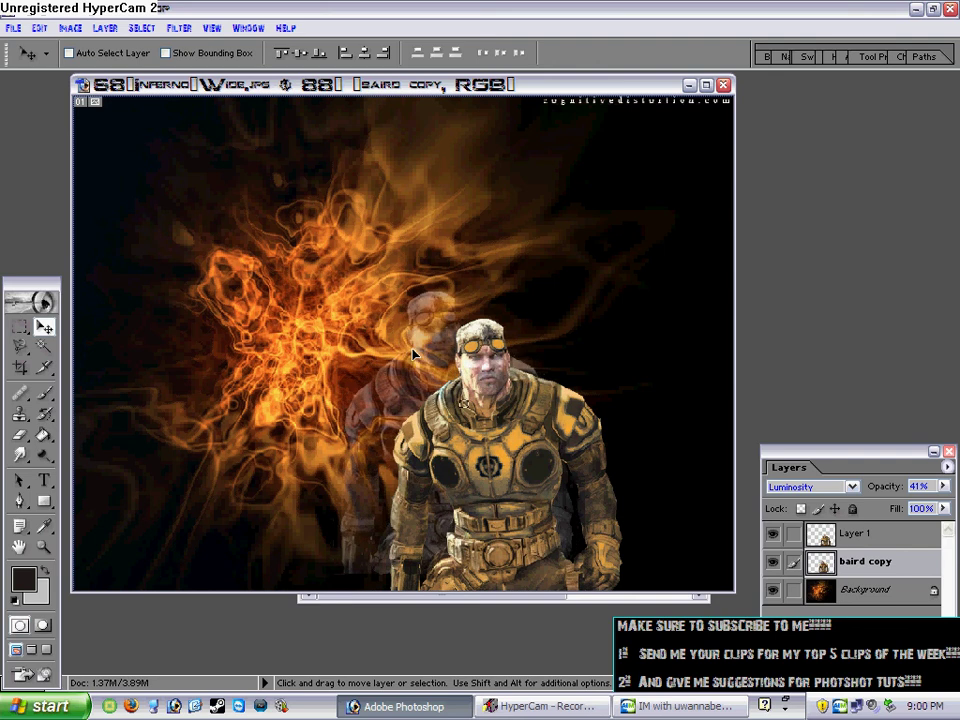
pyautogui.click(19, 326)
pyautogui.click(45, 327)
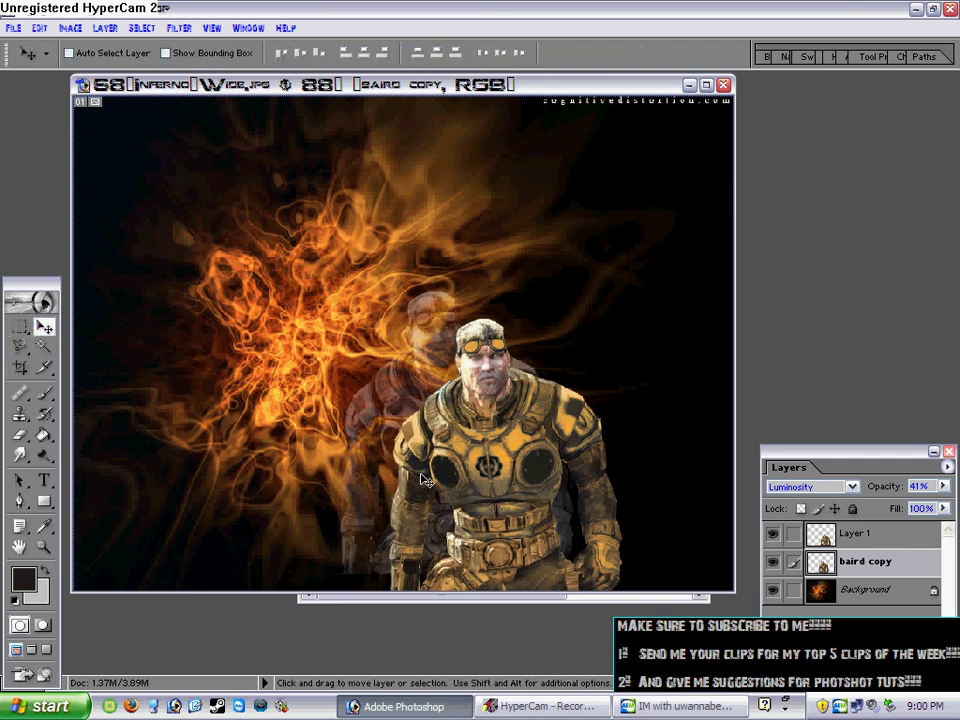
pyautogui.rightClick(572, 706)
pyautogui.click(602, 567)
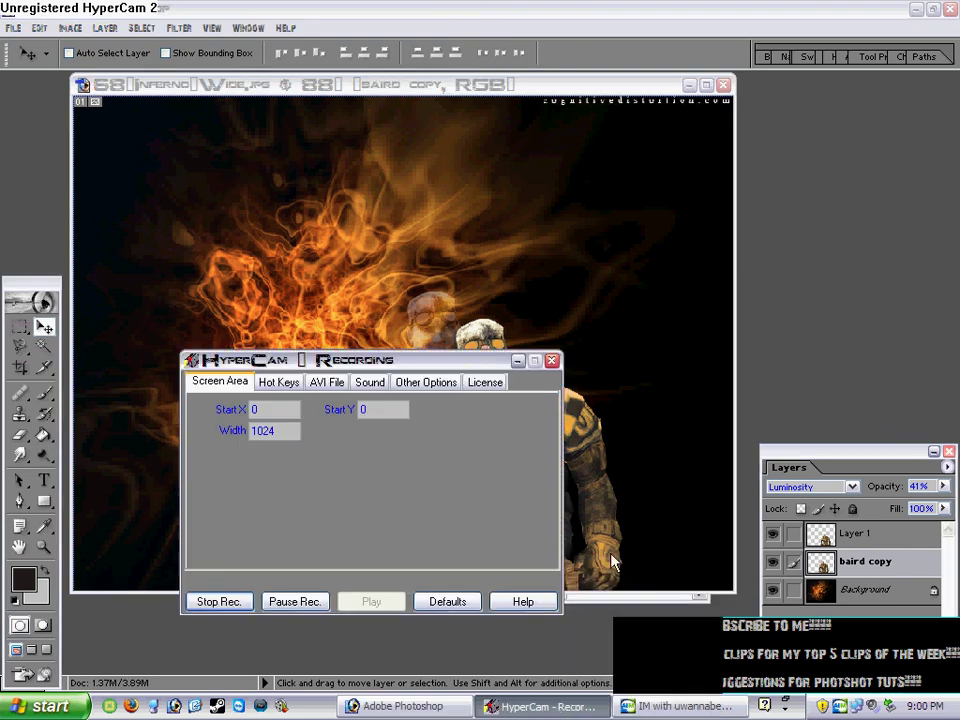